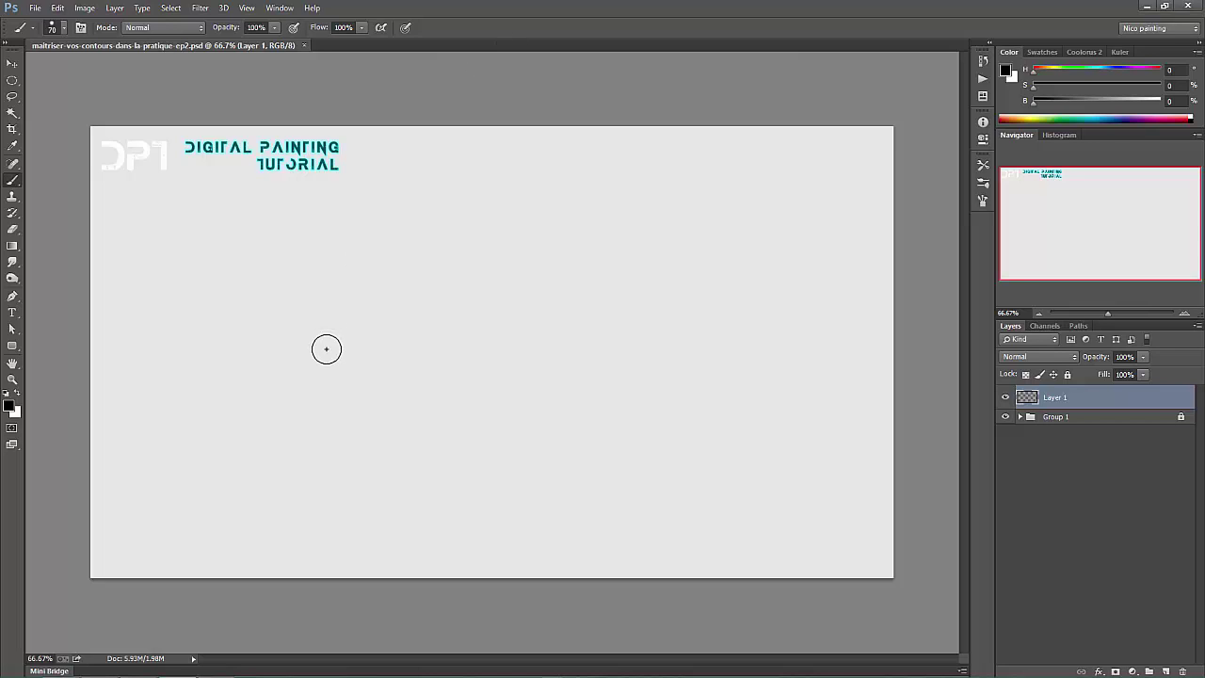
- Choose the Soft Round brush tip for the Brush tool and set its size to 400 px
{"action": "key", "text": "b"}
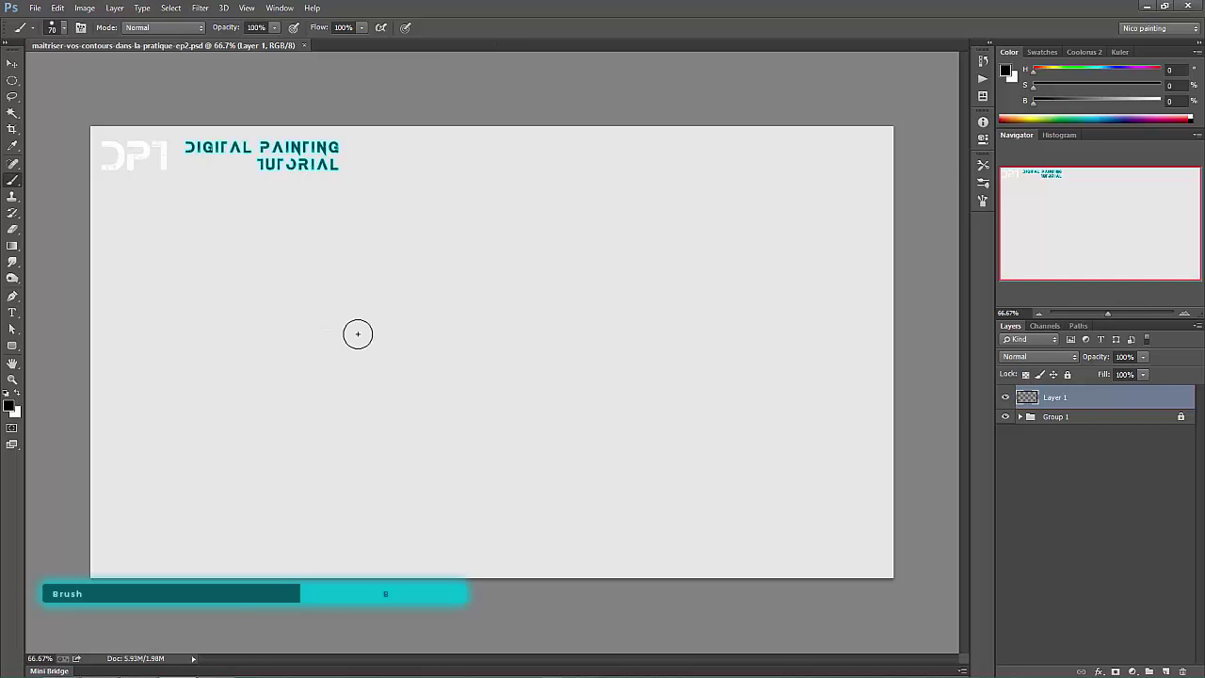
{"action": "right_click", "coordinate": [370, 356]}
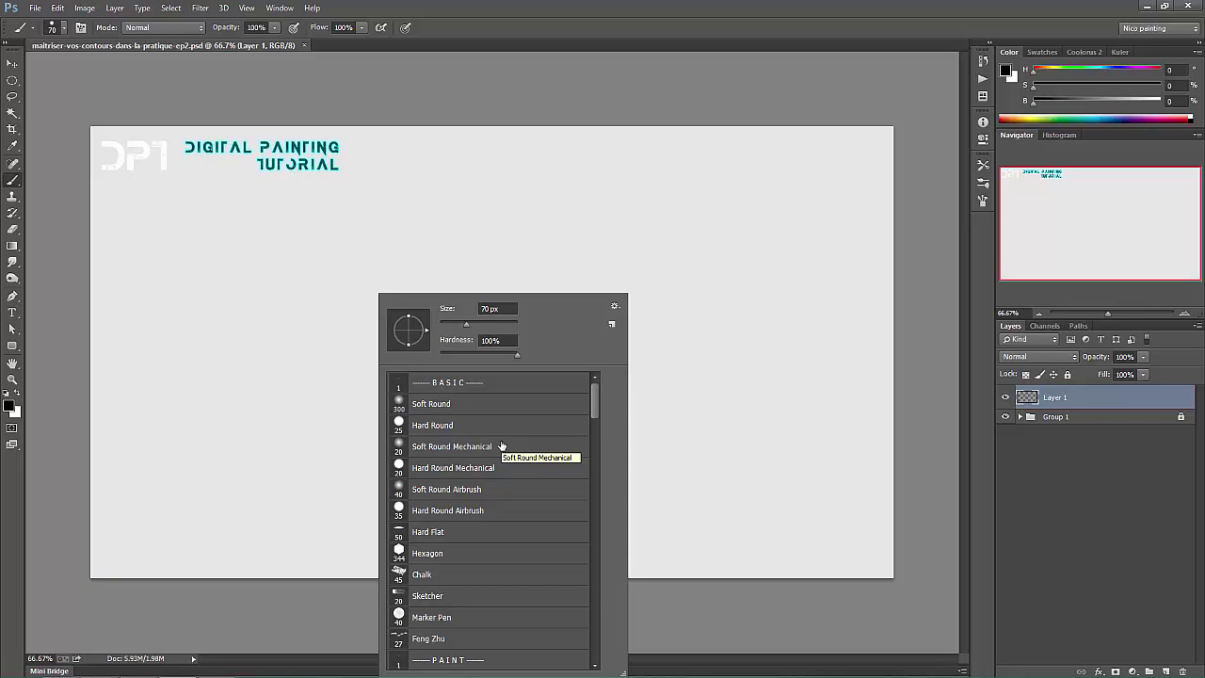
{"action": "double_click", "coordinate": [435, 404]}
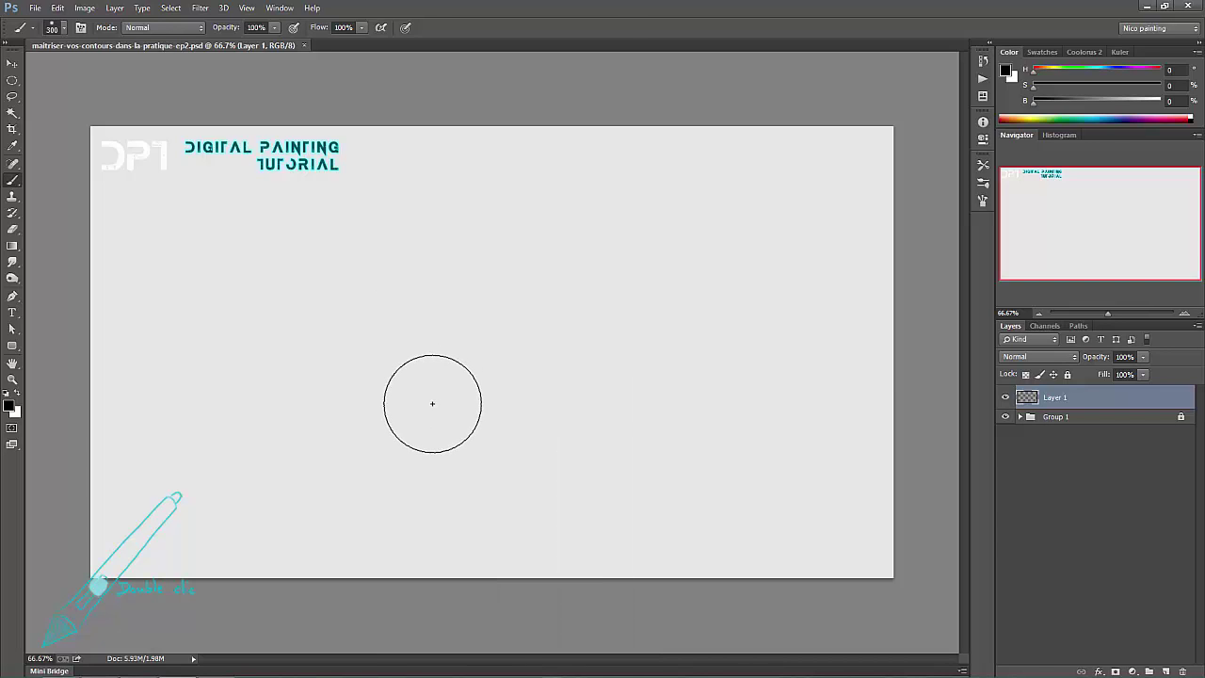
{"action": "key", "text": "bracketleft"}
{"action": "key", "text": "bracketleft"}
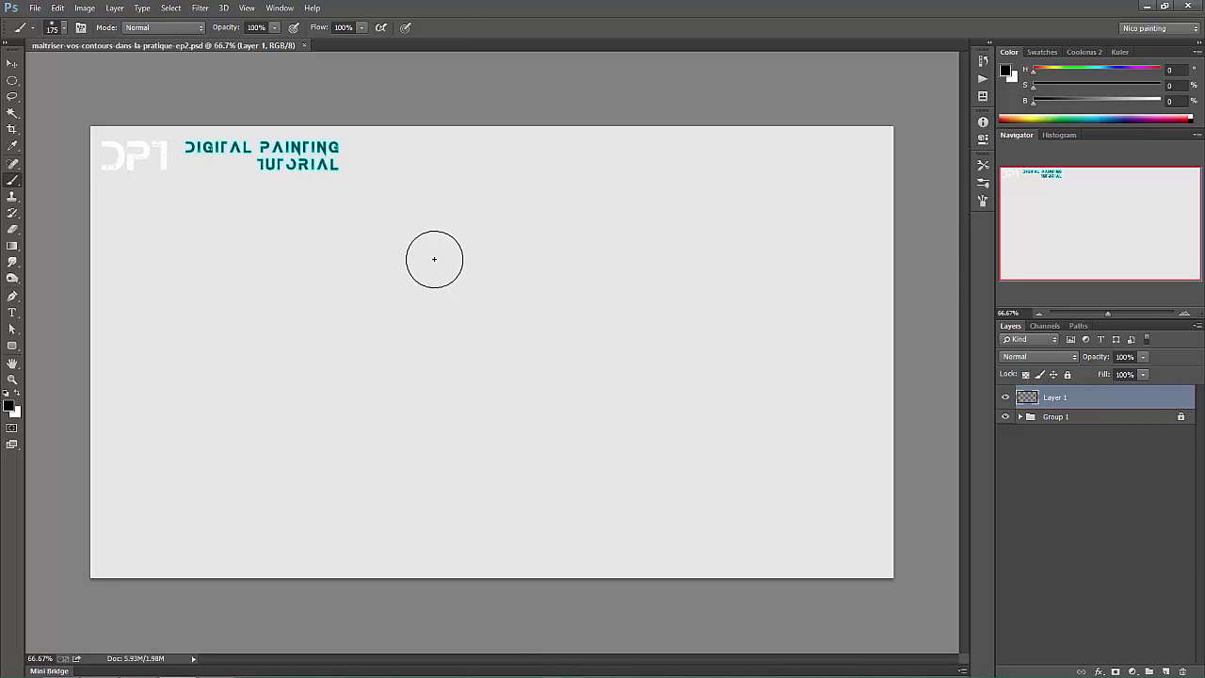
{"action": "key", "text": "bracketright"}
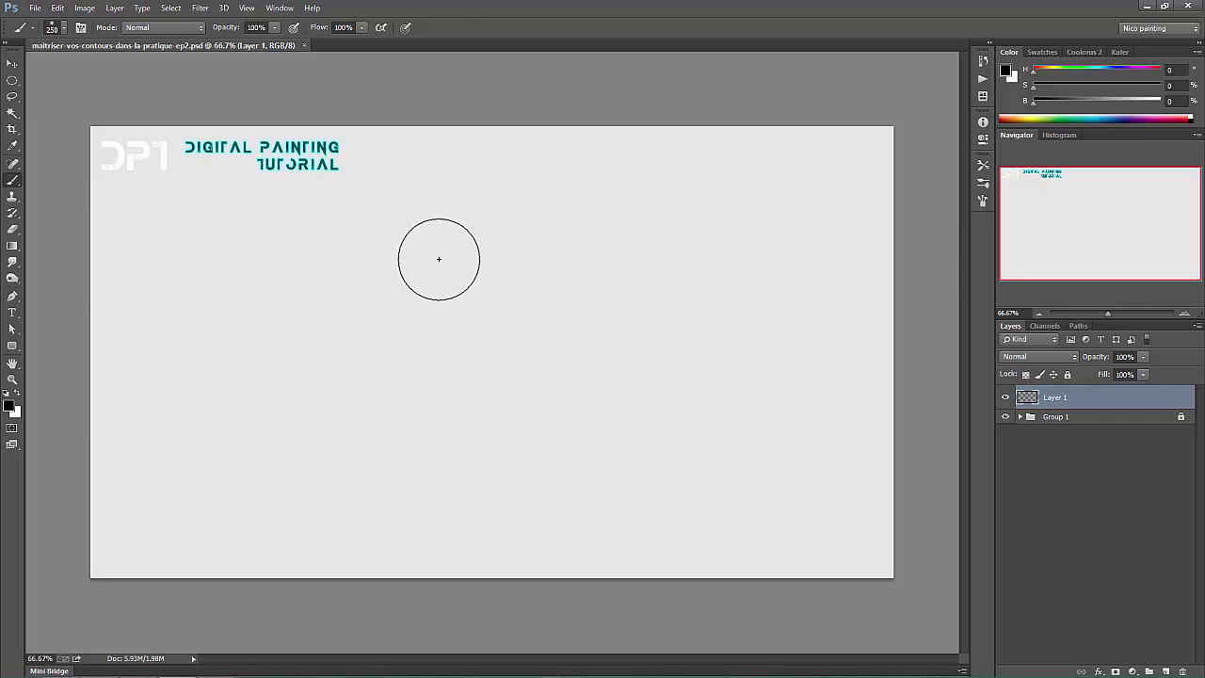
{"action": "key", "text": "bracketright"}
{"action": "key", "text": "bracketright"}
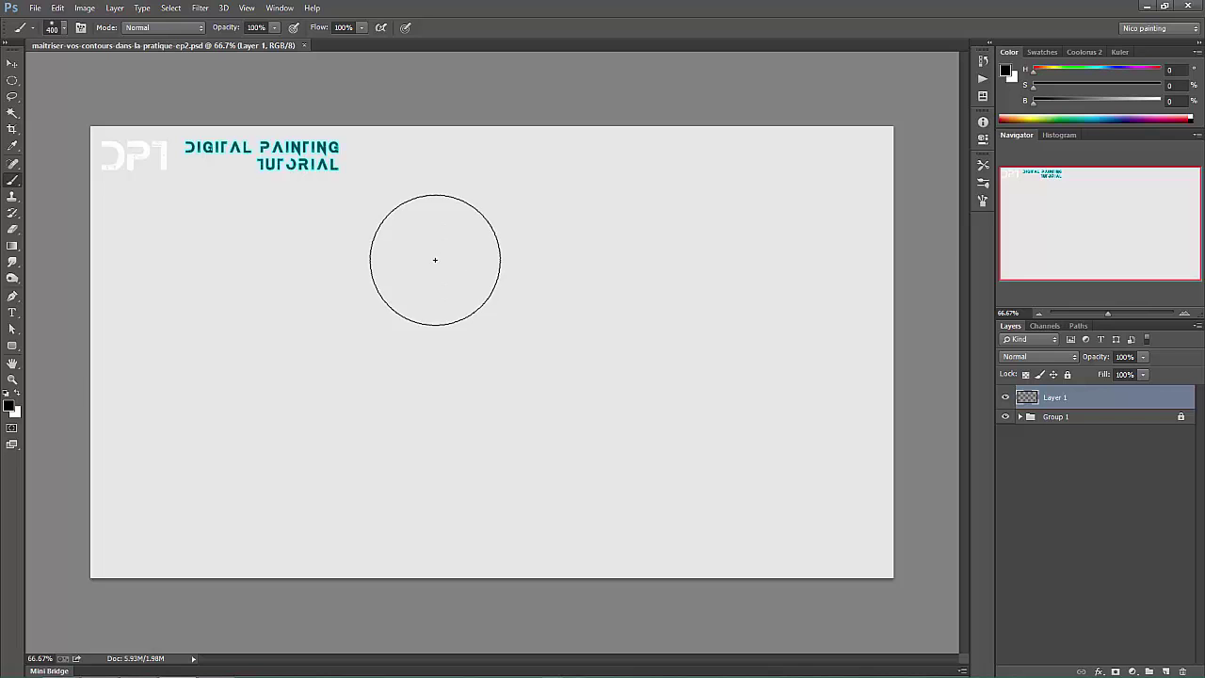
- Paint a thick, soft-edged horizontal shape in black across the middle of Layer 1
{"action": "left_click", "coordinate": [10, 406]}
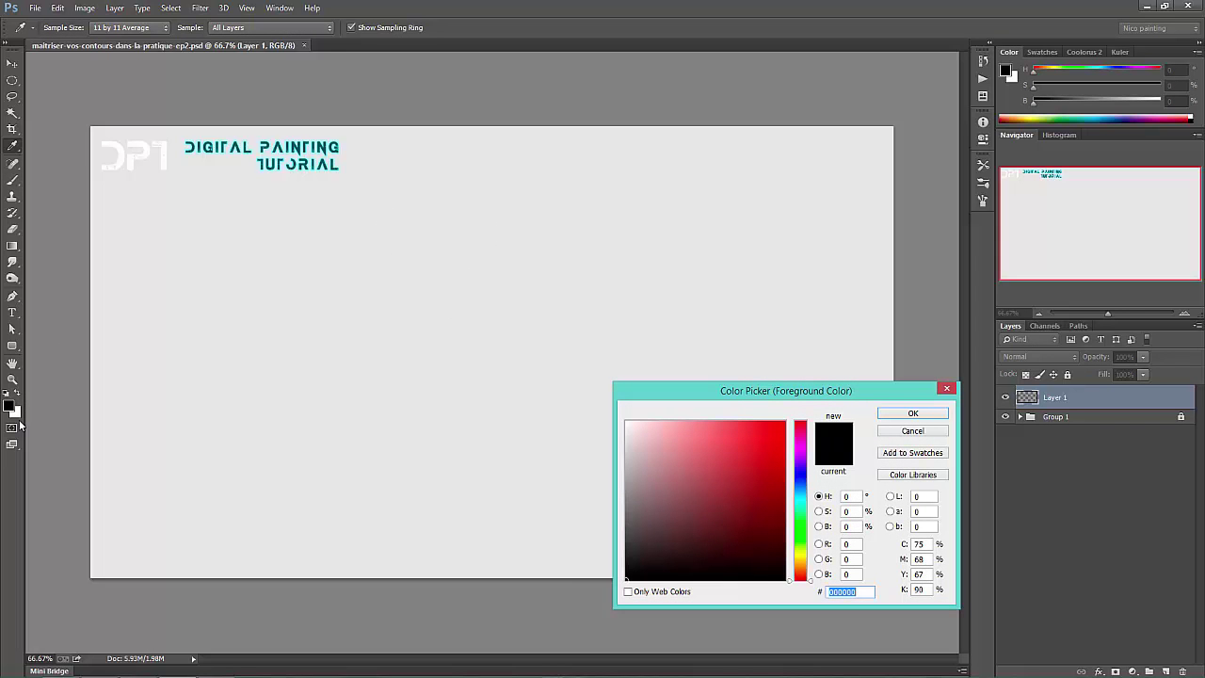
{"action": "left_click", "coordinate": [887, 420]}
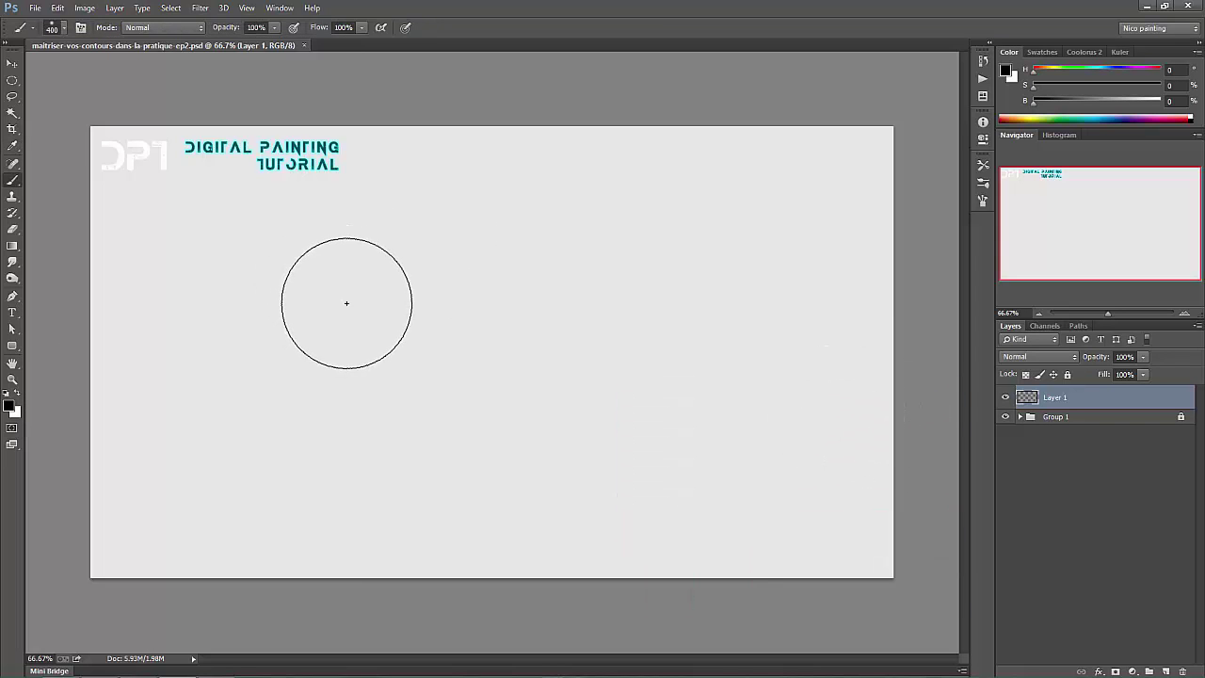
{"action": "mouse_move", "coordinate": [263, 322]}
{"action": "left_mouse_down"}
{"action": "mouse_move", "coordinate": [551, 313]}
{"action": "mouse_move", "coordinate": [661, 330]}
{"action": "mouse_move", "coordinate": [361, 340]}
{"action": "mouse_move", "coordinate": [224, 371]}
{"action": "mouse_move", "coordinate": [578, 352]}
{"action": "mouse_move", "coordinate": [676, 361]}
{"action": "left_mouse_up"}
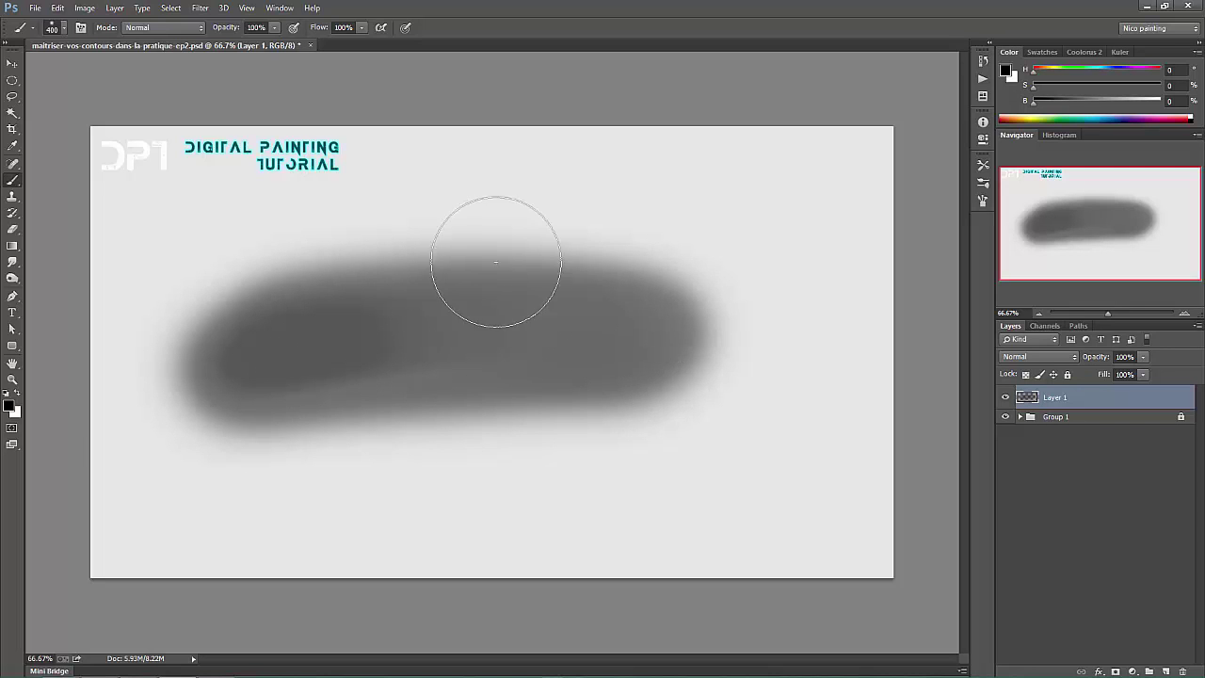
{"action": "mouse_move", "coordinate": [498, 256]}
{"action": "left_mouse_down"}
{"action": "mouse_move", "coordinate": [479, 269]}
{"action": "mouse_move", "coordinate": [489, 247]}
{"action": "mouse_move", "coordinate": [484, 289]}
{"action": "mouse_move", "coordinate": [500, 235]}
{"action": "mouse_move", "coordinate": [477, 294]}
{"action": "left_mouse_up"}
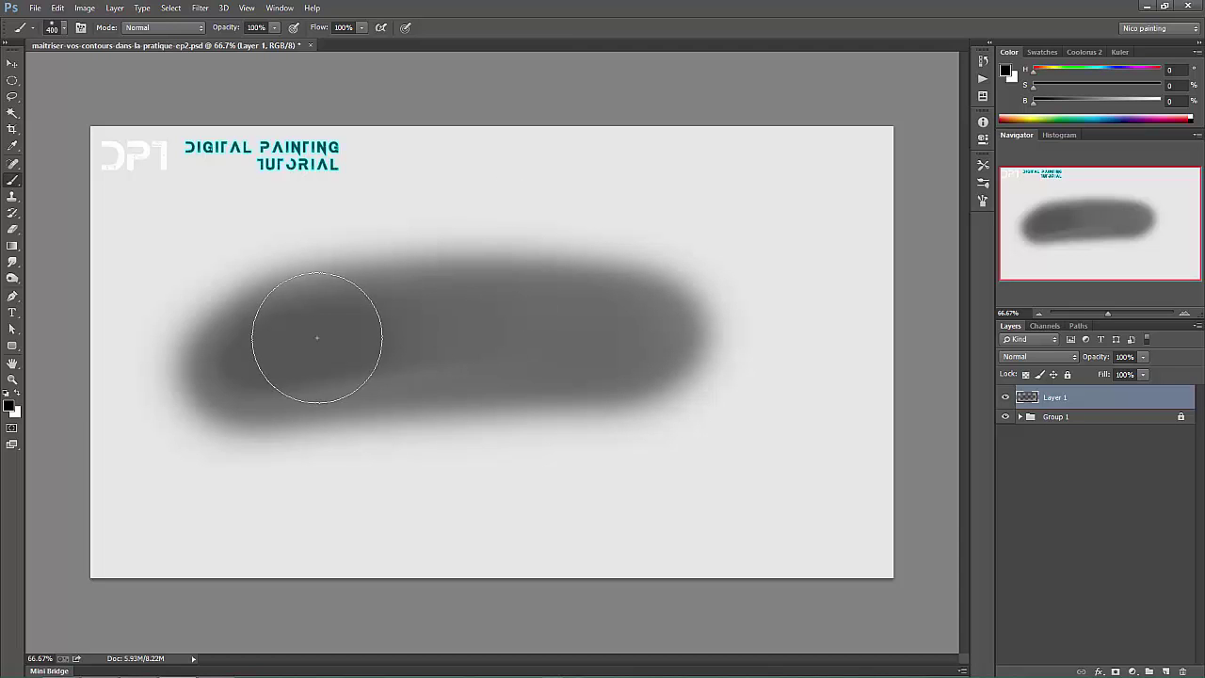
{"action": "mouse_move", "coordinate": [295, 347]}
{"action": "left_mouse_down"}
{"action": "mouse_move", "coordinate": [285, 345]}
{"action": "mouse_move", "coordinate": [565, 336]}
{"action": "mouse_move", "coordinate": [314, 344]}
{"action": "mouse_move", "coordinate": [634, 347]}
{"action": "left_mouse_up"}
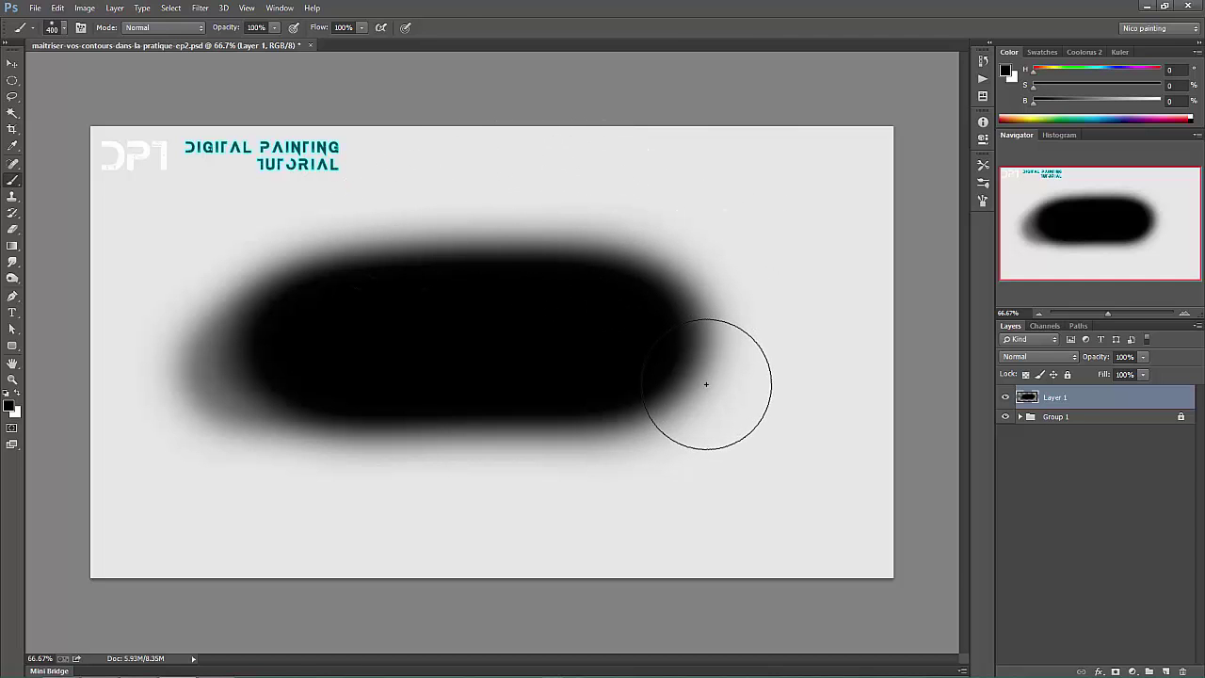
- Erase rounded notches along the upper edge of the black shape with the Eraser's Soft Round tip at 150 px
{"action": "key", "text": "e"}
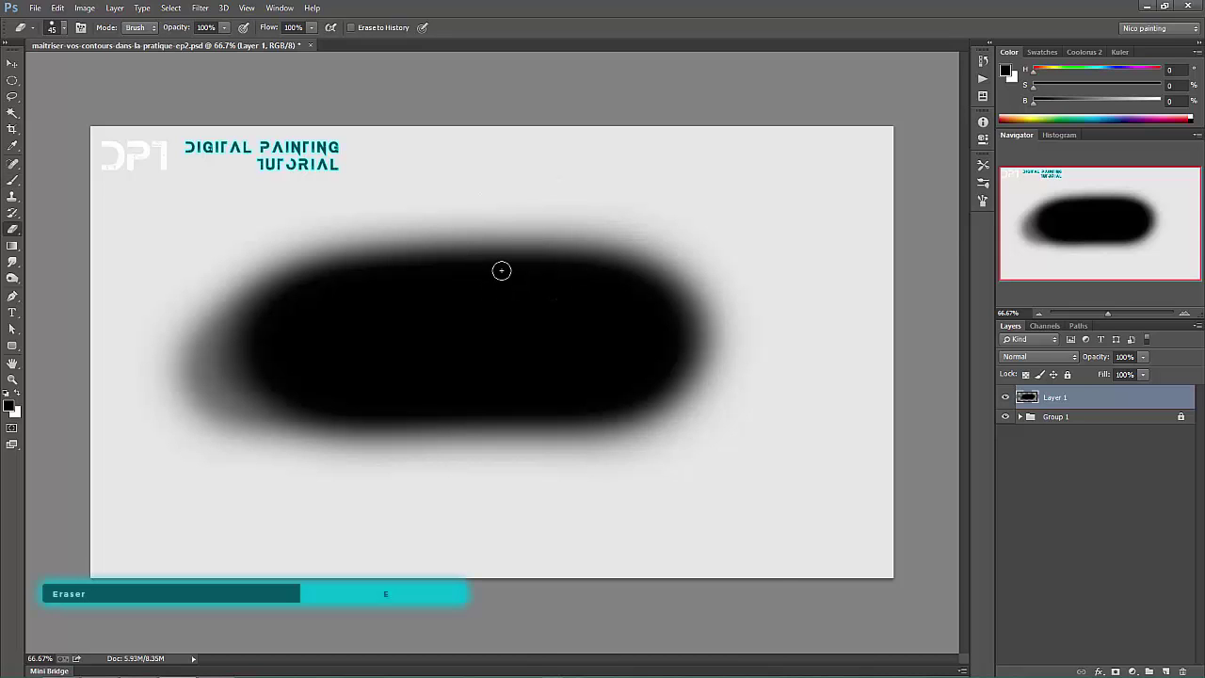
{"action": "right_click", "coordinate": [528, 285]}
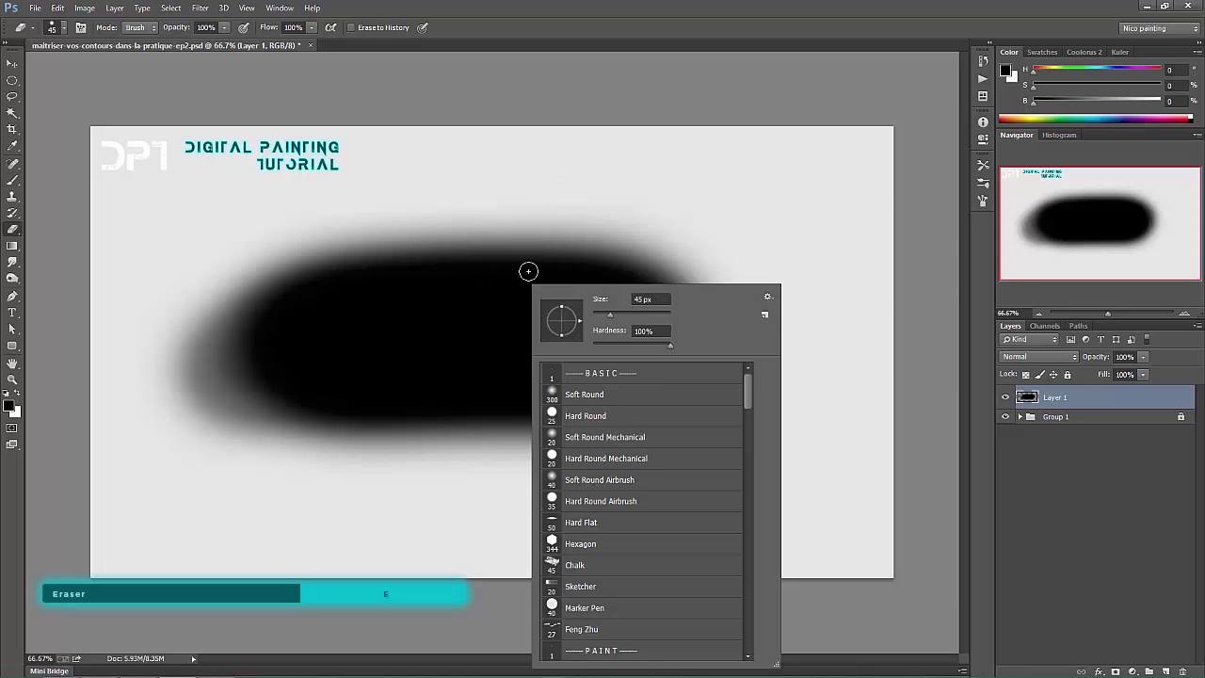
{"action": "double_click", "coordinate": [586, 396]}
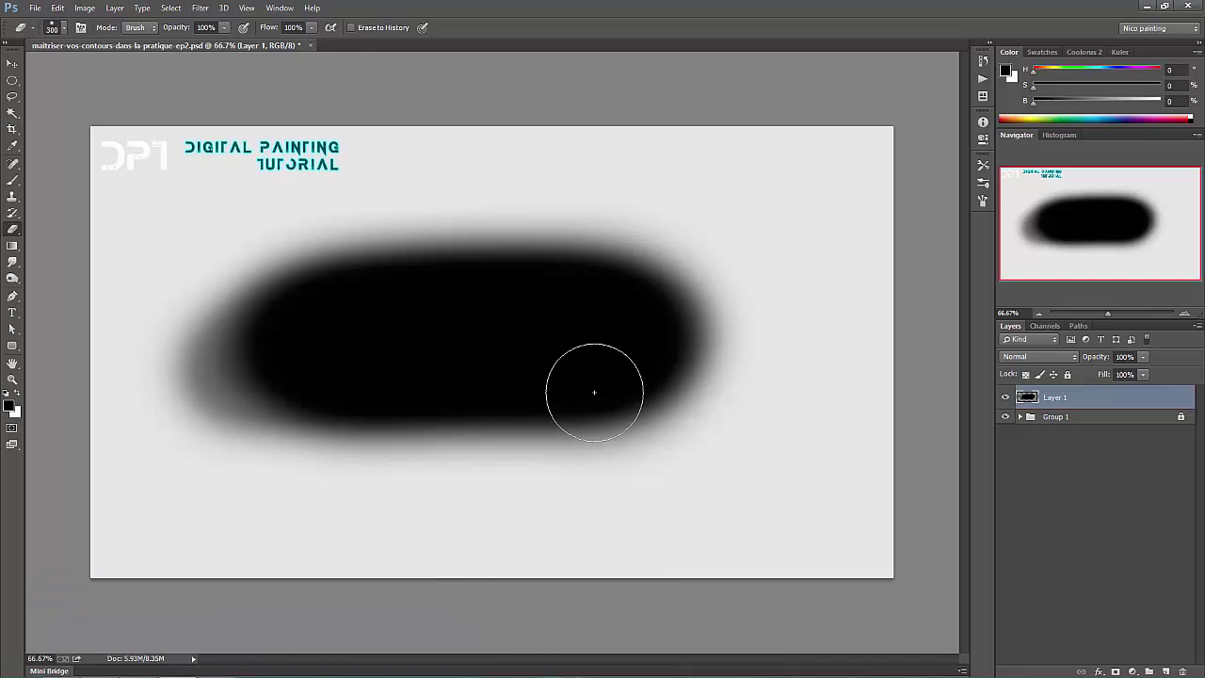
{"action": "key", "text": "bracketleft"}
{"action": "key", "text": "bracketleft"}
{"action": "key", "text": "bracketleft"}
{"action": "key", "text": "bracketleft"}
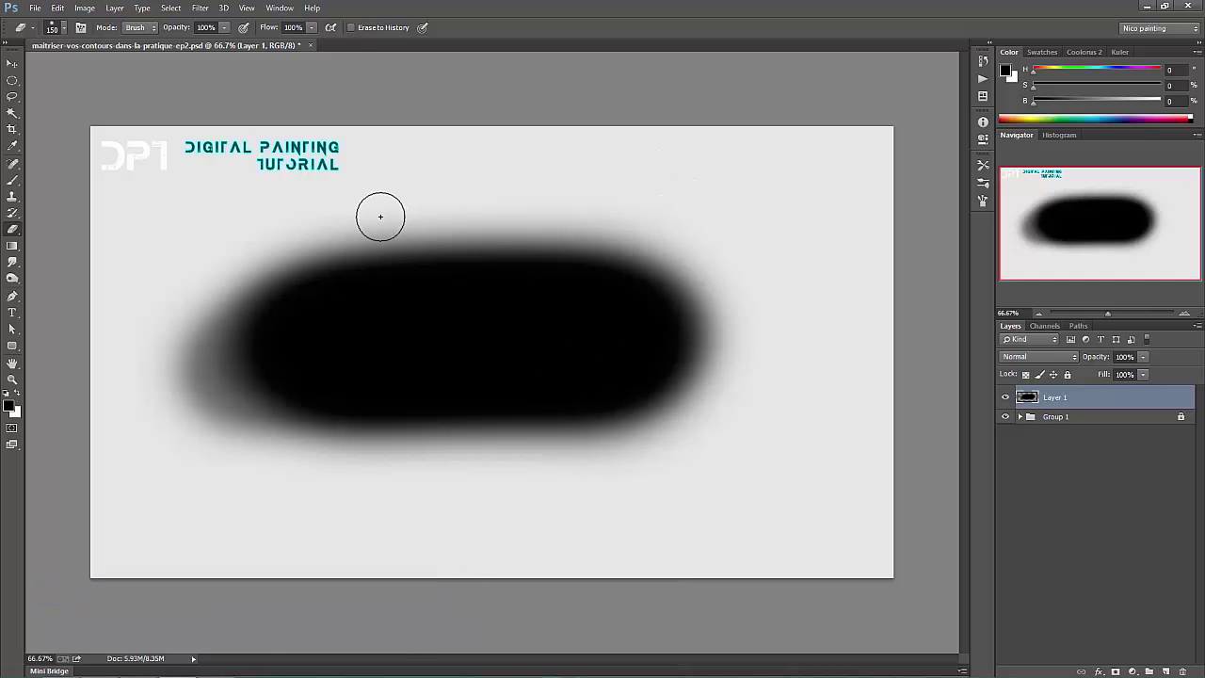
{"action": "mouse_move", "coordinate": [380, 217]}
{"action": "left_mouse_down"}
{"action": "mouse_move", "coordinate": [422, 250]}
{"action": "mouse_move", "coordinate": [504, 252]}
{"action": "mouse_move", "coordinate": [530, 217]}
{"action": "mouse_move", "coordinate": [481, 251]}
{"action": "mouse_move", "coordinate": [410, 209]}
{"action": "mouse_move", "coordinate": [440, 252]}
{"action": "mouse_move", "coordinate": [539, 218]}
{"action": "mouse_move", "coordinate": [574, 221]}
{"action": "mouse_move", "coordinate": [463, 237]}
{"action": "mouse_move", "coordinate": [414, 220]}
{"action": "mouse_move", "coordinate": [480, 258]}
{"action": "mouse_move", "coordinate": [547, 206]}
{"action": "mouse_move", "coordinate": [483, 247]}
{"action": "mouse_move", "coordinate": [476, 200]}
{"action": "mouse_move", "coordinate": [481, 252]}
{"action": "mouse_move", "coordinate": [624, 234]}
{"action": "mouse_move", "coordinate": [650, 245]}
{"action": "mouse_move", "coordinate": [534, 230]}
{"action": "mouse_move", "coordinate": [666, 265]}
{"action": "mouse_move", "coordinate": [567, 221]}
{"action": "mouse_move", "coordinate": [613, 293]}
{"action": "mouse_move", "coordinate": [632, 296]}
{"action": "mouse_move", "coordinate": [631, 242]}
{"action": "mouse_move", "coordinate": [623, 276]}
{"action": "mouse_move", "coordinate": [608, 241]}
{"action": "mouse_move", "coordinate": [614, 297]}
{"action": "mouse_move", "coordinate": [602, 243]}
{"action": "mouse_move", "coordinate": [608, 279]}
{"action": "left_mouse_up"}
- Reduce the Eraser to 25 px and erase a short slanted line inside the black shape
{"action": "key", "text": "bracketleft"}
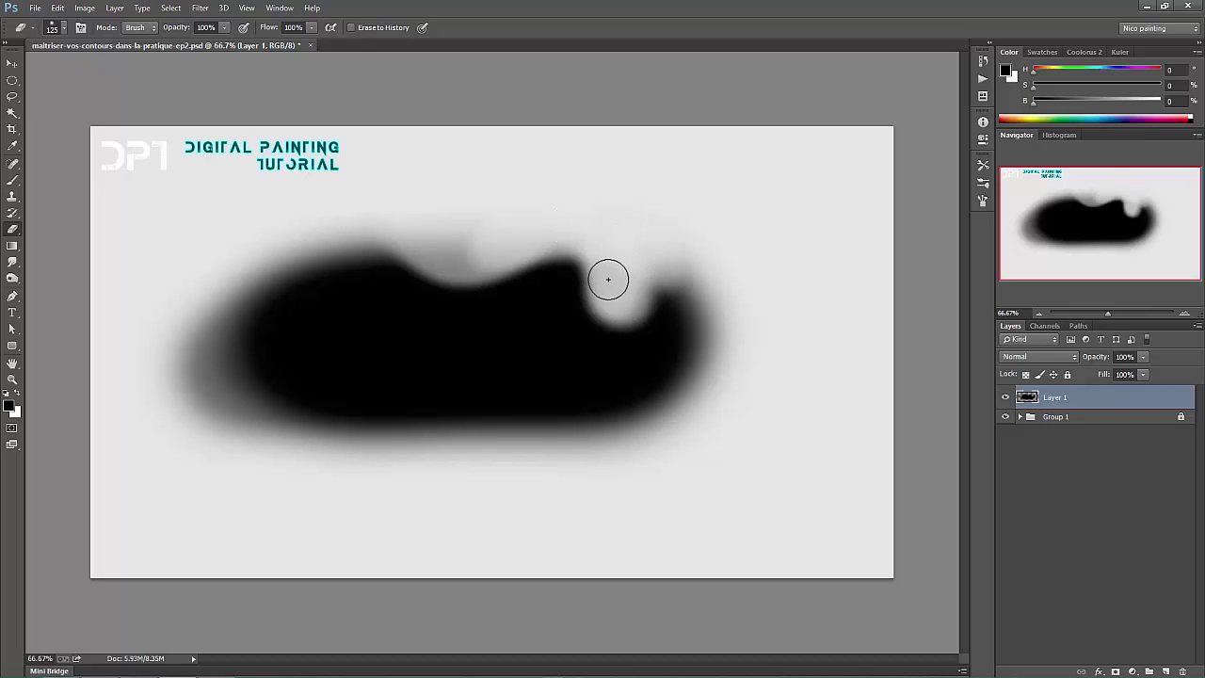
{"action": "key", "text": "bracketleft"}
{"action": "key", "text": "bracketleft"}
{"action": "key", "text": "bracketleft"}
{"action": "key", "text": "bracketleft"}
{"action": "key", "text": "bracketleft"}
{"action": "key", "text": "bracketleft"}
{"action": "key", "text": "bracketleft"}
{"action": "key", "text": "bracketleft"}
{"action": "key", "text": "bracketleft"}
{"action": "key", "text": "bracketleft"}
{"action": "mouse_move", "coordinate": [523, 297]}
{"action": "left_mouse_down"}
{"action": "mouse_move", "coordinate": [517, 331]}
{"action": "mouse_move", "coordinate": [523, 304]}
{"action": "left_mouse_up"}
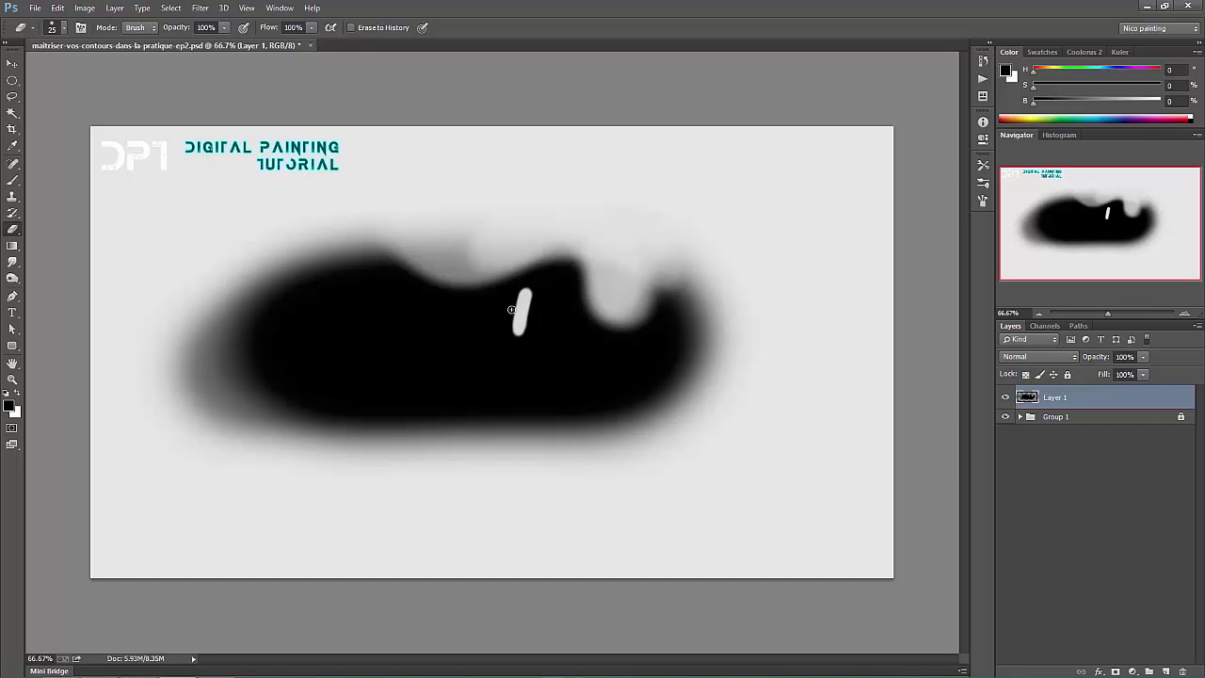
- Enlarge the Eraser to 400 px and partially fade the left-centre area of the black shape
{"action": "key", "text": "bracketright"}
{"action": "key", "text": "bracketright"}
{"action": "key", "text": "bracketright"}
{"action": "key", "text": "bracketright"}
{"action": "key", "text": "bracketright"}
{"action": "key", "text": "bracketright"}
{"action": "key", "text": "bracketright"}
{"action": "key", "text": "bracketright"}
{"action": "key", "text": "bracketright"}
{"action": "key", "text": "bracketright"}
{"action": "key", "text": "bracketright"}
{"action": "key", "text": "bracketright"}
{"action": "key", "text": "bracketright"}
{"action": "key", "text": "bracketright"}
{"action": "key", "text": "bracketright"}
{"action": "mouse_move", "coordinate": [360, 336]}
{"action": "left_mouse_down"}
{"action": "mouse_move", "coordinate": [392, 354]}
{"action": "mouse_move", "coordinate": [412, 394]}
{"action": "mouse_move", "coordinate": [408, 435]}
{"action": "mouse_move", "coordinate": [398, 378]}
{"action": "mouse_move", "coordinate": [358, 336]}
{"action": "mouse_move", "coordinate": [427, 338]}
{"action": "mouse_move", "coordinate": [442, 389]}
{"action": "mouse_move", "coordinate": [401, 405]}
{"action": "mouse_move", "coordinate": [414, 458]}
{"action": "mouse_move", "coordinate": [419, 410]}
{"action": "mouse_move", "coordinate": [403, 342]}
{"action": "left_mouse_up"}
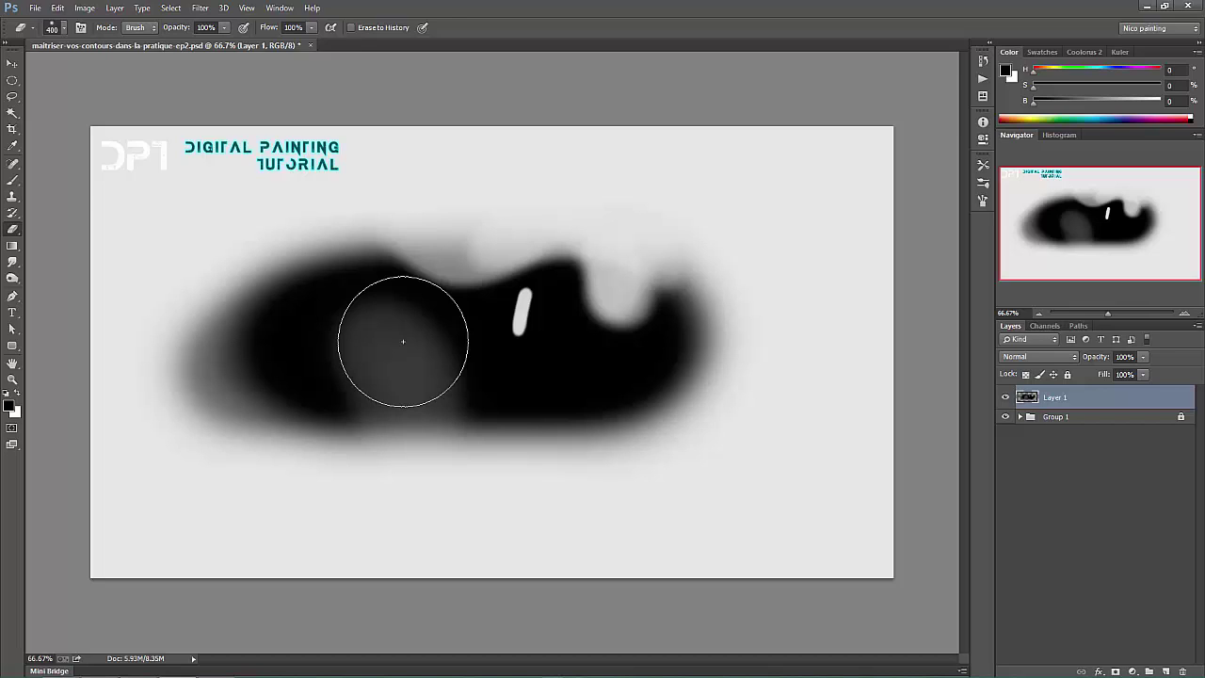
- Delete everything painted on Layer 1
{"action": "key", "text": "ctrl+a"}
{"action": "key", "text": "Delete"}
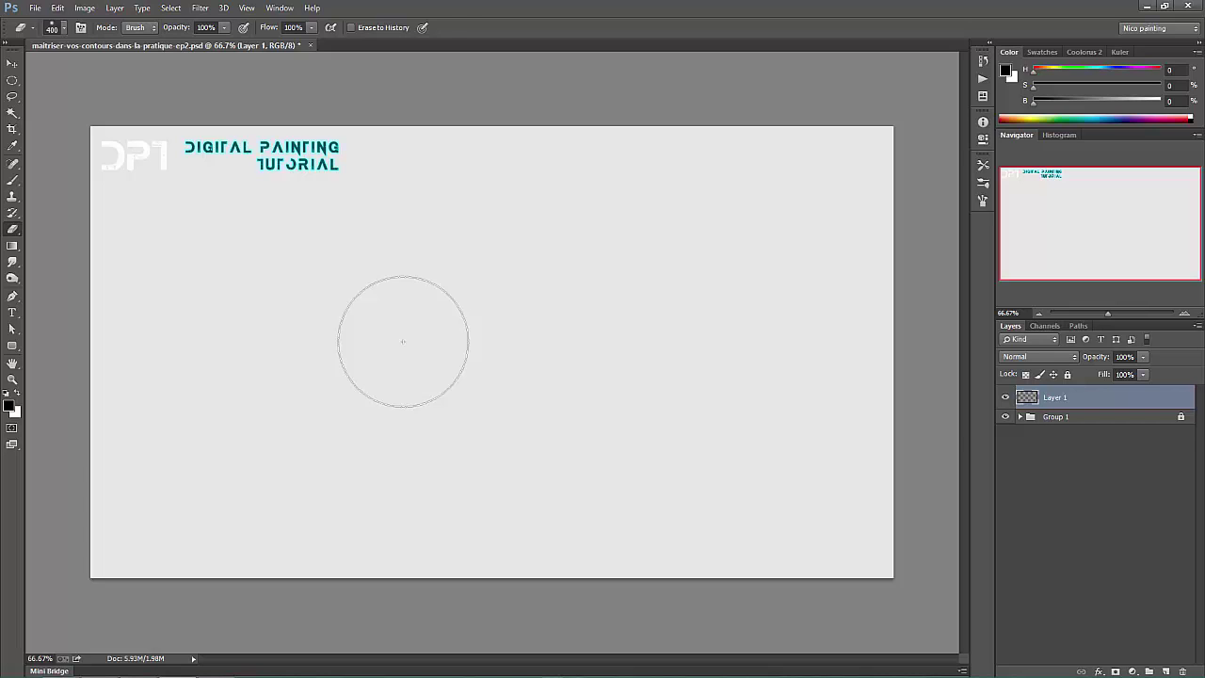
- Choose the Hard Round tip for the Eraser and enlarge it to 80 px
{"action": "right_click", "coordinate": [268, 309]}
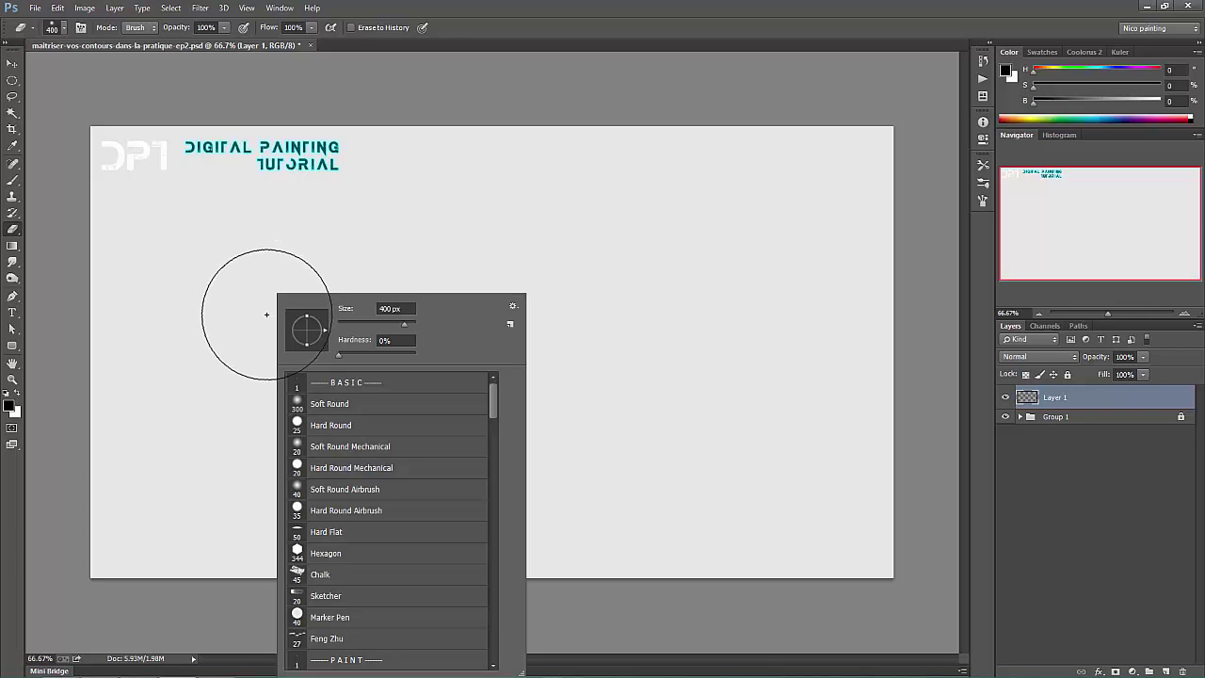
{"action": "double_click", "coordinate": [325, 426]}
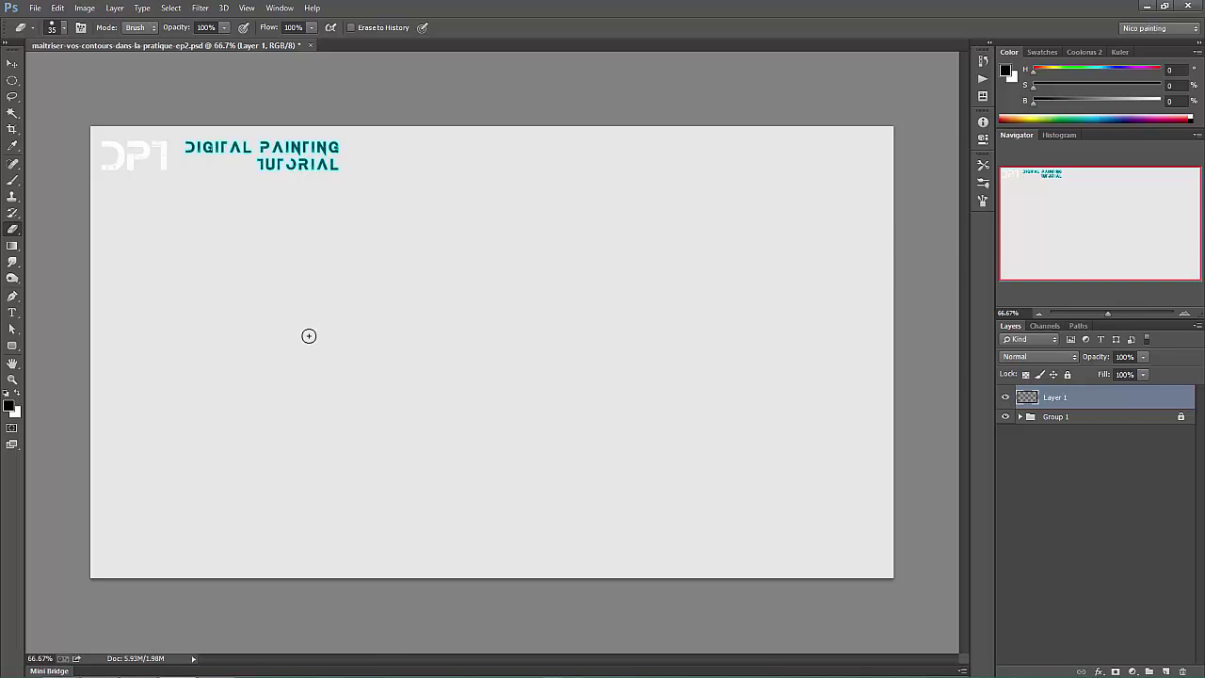
{"action": "key", "text": "bracketright"}
{"action": "key", "text": "bracketright"}
{"action": "key", "text": "bracketright"}
{"action": "key", "text": "bracketright"}
{"action": "key", "text": "bracketright"}
- Switch to the Brush tool and choose the Hard Round tip
{"action": "key", "text": "b"}
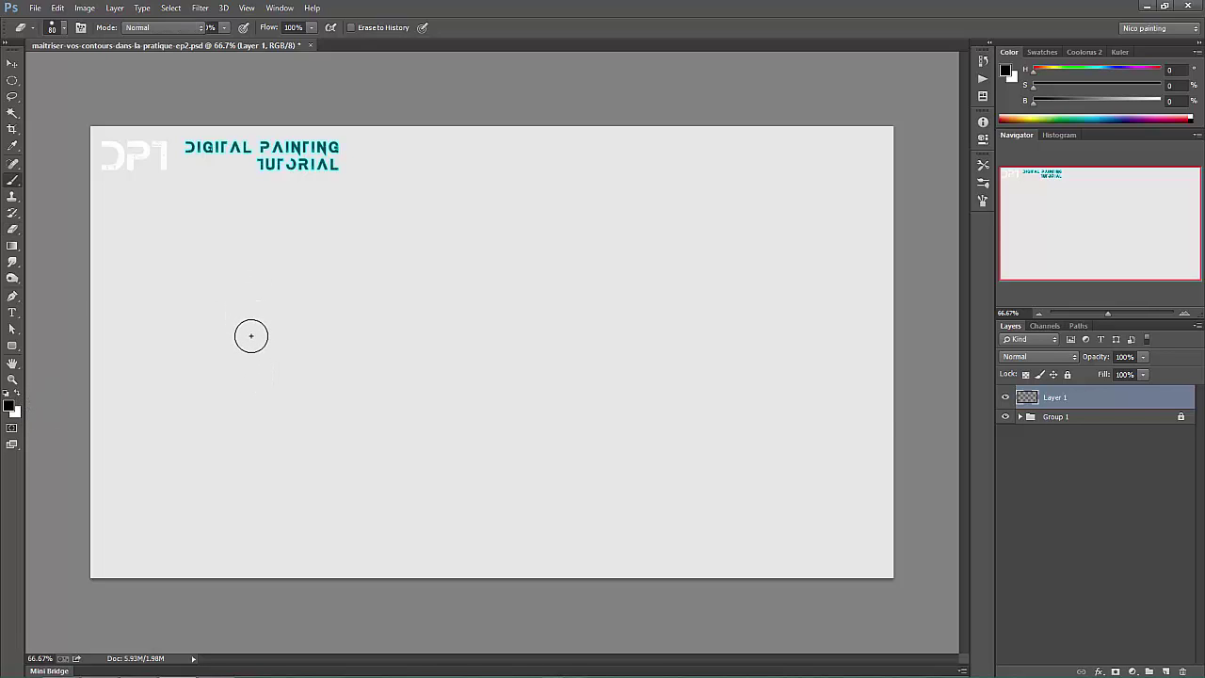
{"action": "key", "text": "bracketleft"}
{"action": "key", "text": "bracketleft"}
{"action": "key", "text": "bracketleft"}
{"action": "key", "text": "bracketleft"}
{"action": "key", "text": "bracketleft"}
{"action": "key", "text": "bracketleft"}
{"action": "key", "text": "bracketleft"}
{"action": "key", "text": "bracketleft"}
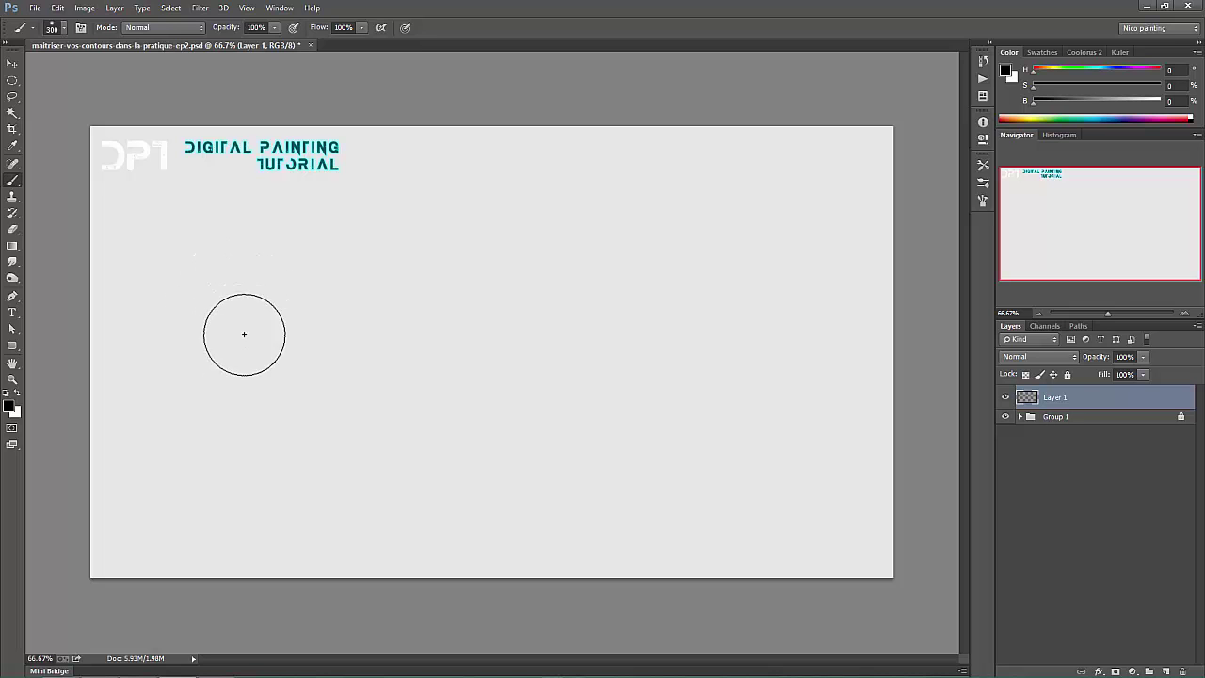
{"action": "right_click", "coordinate": [244, 304]}
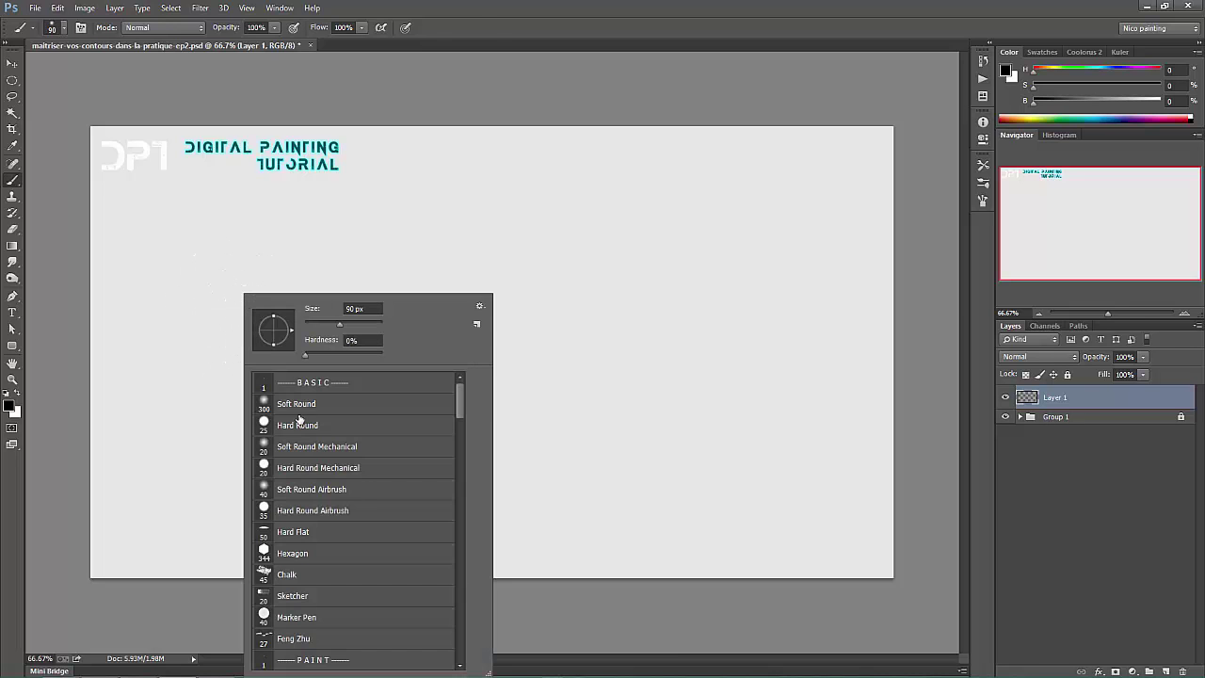
{"action": "double_click", "coordinate": [289, 422]}
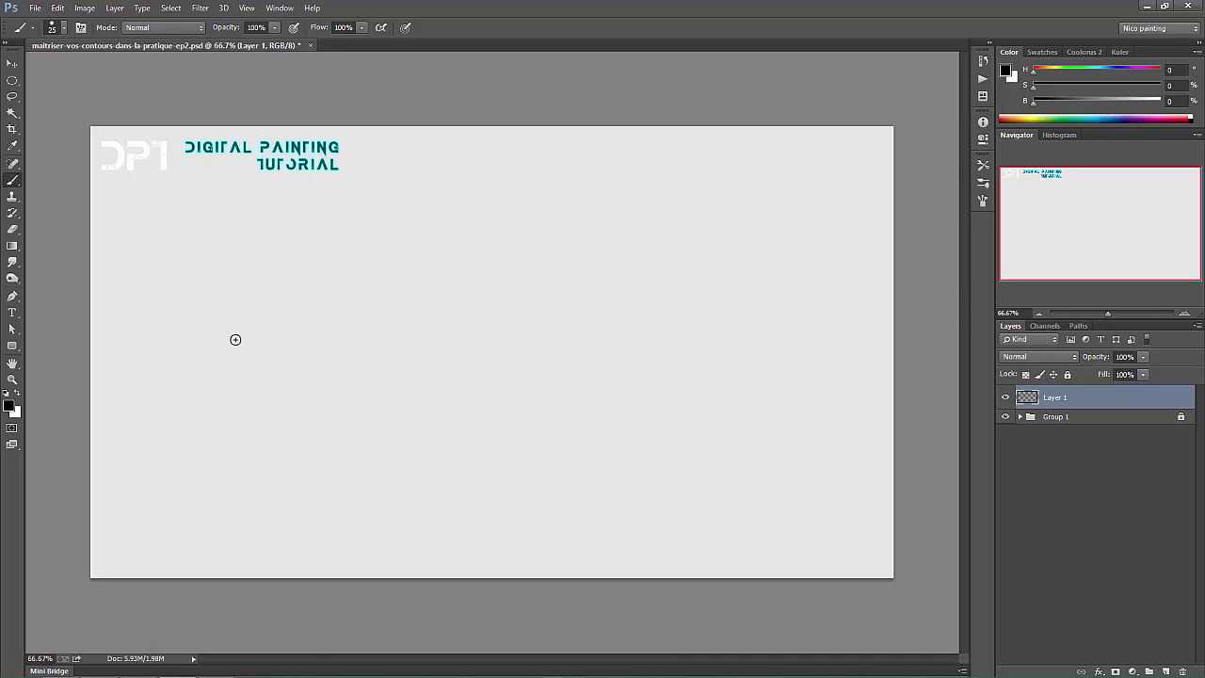
- Enlarge the brush to 60 px and paint a short vertical black stroke on the left side of the canvas
{"action": "key", "text": "bracketright"}
{"action": "key", "text": "bracketright"}
{"action": "key", "text": "bracketright"}
{"action": "key", "text": "bracketright"}
{"action": "key", "text": "bracketright"}
{"action": "key", "text": "bracketright"}
{"action": "mouse_move", "coordinate": [229, 323]}
{"action": "left_mouse_down"}
{"action": "mouse_move", "coordinate": [229, 391]}
{"action": "mouse_move", "coordinate": [229, 303]}
{"action": "left_mouse_up"}
- Set the foreground color to #1c1c1c and paint a vertical stroke along the right edge of the black one
{"action": "left_click", "coordinate": [16, 406]}
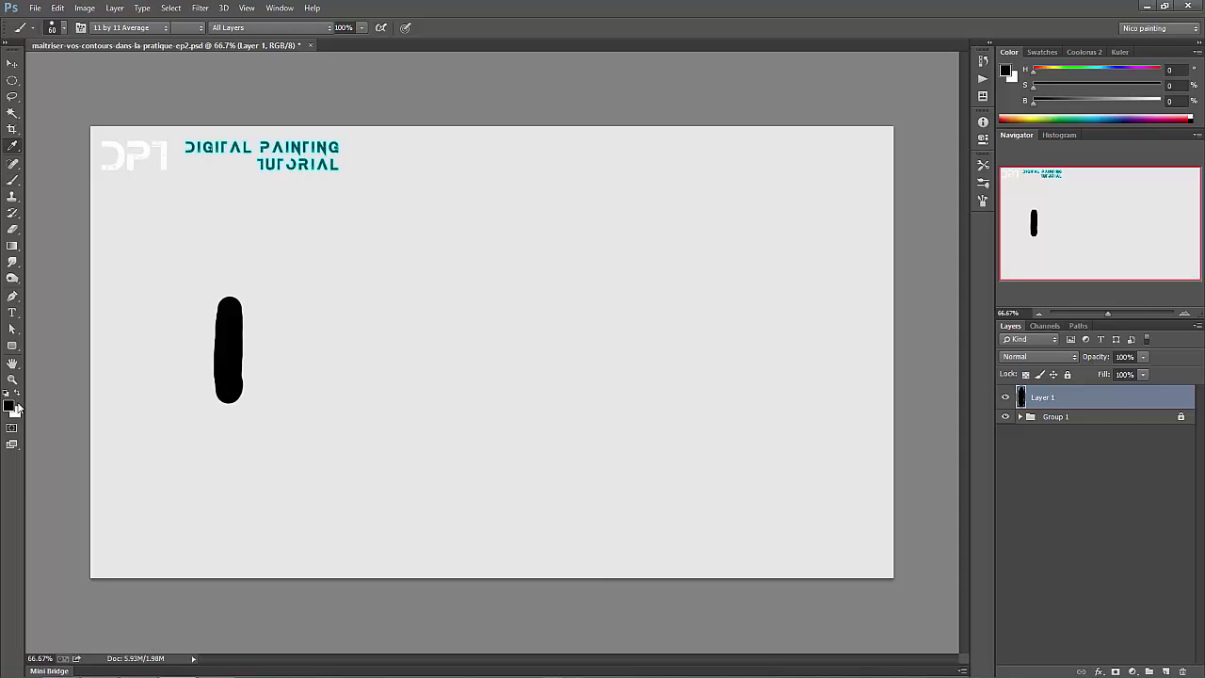
{"action": "left_click_drag", "start_coordinate": [627, 571], "coordinate": [627, 563]}
{"action": "left_click", "coordinate": [910, 413]}
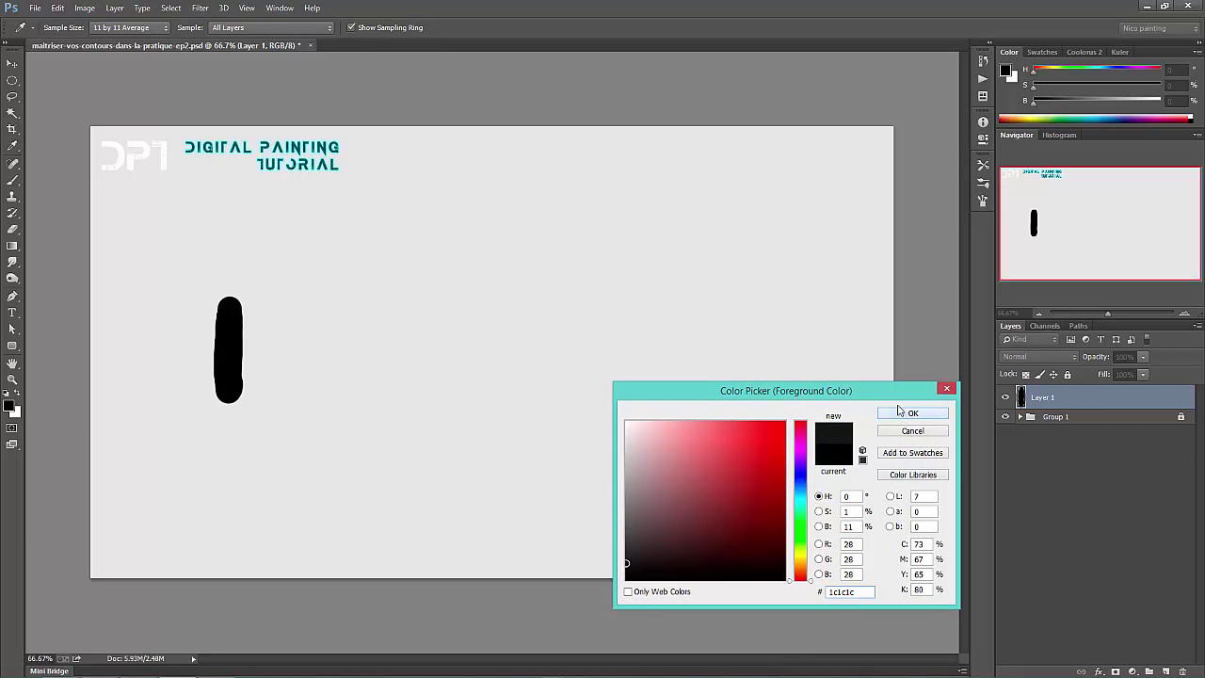
{"action": "mouse_move", "coordinate": [252, 330]}
{"action": "left_mouse_down"}
{"action": "mouse_move", "coordinate": [254, 367]}
{"action": "mouse_move", "coordinate": [252, 312]}
{"action": "mouse_move", "coordinate": [247, 394]}
{"action": "mouse_move", "coordinate": [249, 306]}
{"action": "mouse_move", "coordinate": [249, 378]}
{"action": "mouse_move", "coordinate": [249, 306]}
{"action": "mouse_move", "coordinate": [251, 362]}
{"action": "left_mouse_up"}
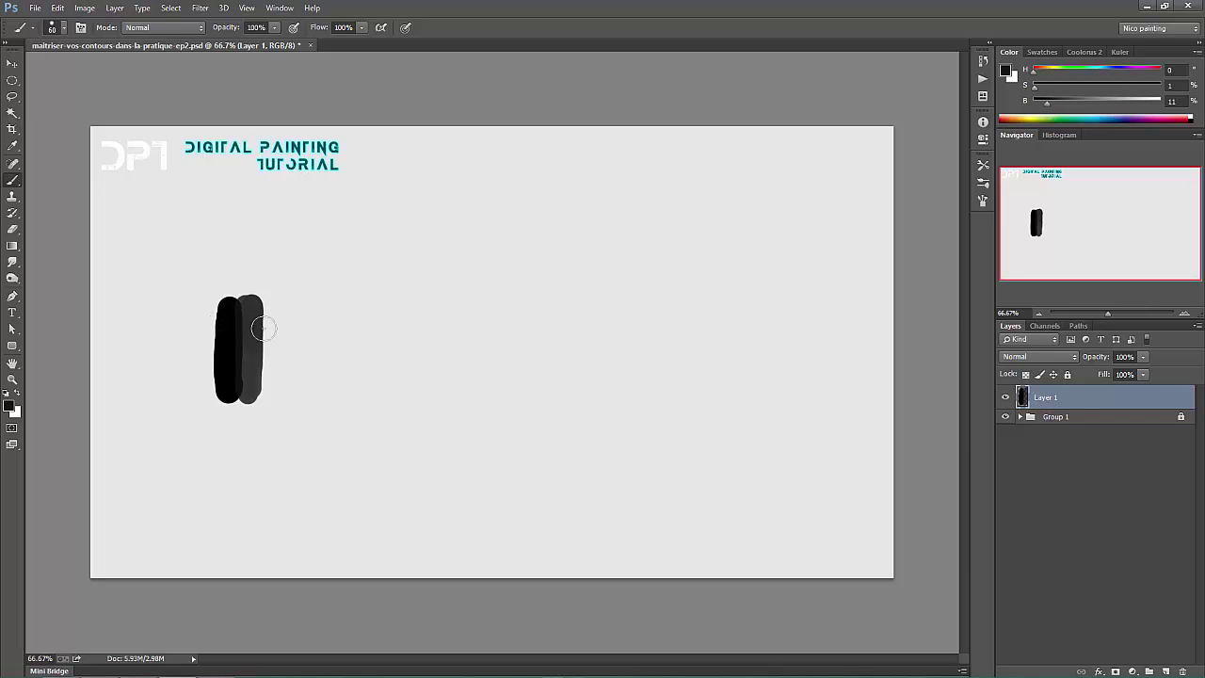
- Set the foreground color to #262626 and paint a third vertical stroke to the right of the first two
{"action": "left_click", "coordinate": [10, 405]}
{"action": "left_click", "coordinate": [625, 556]}
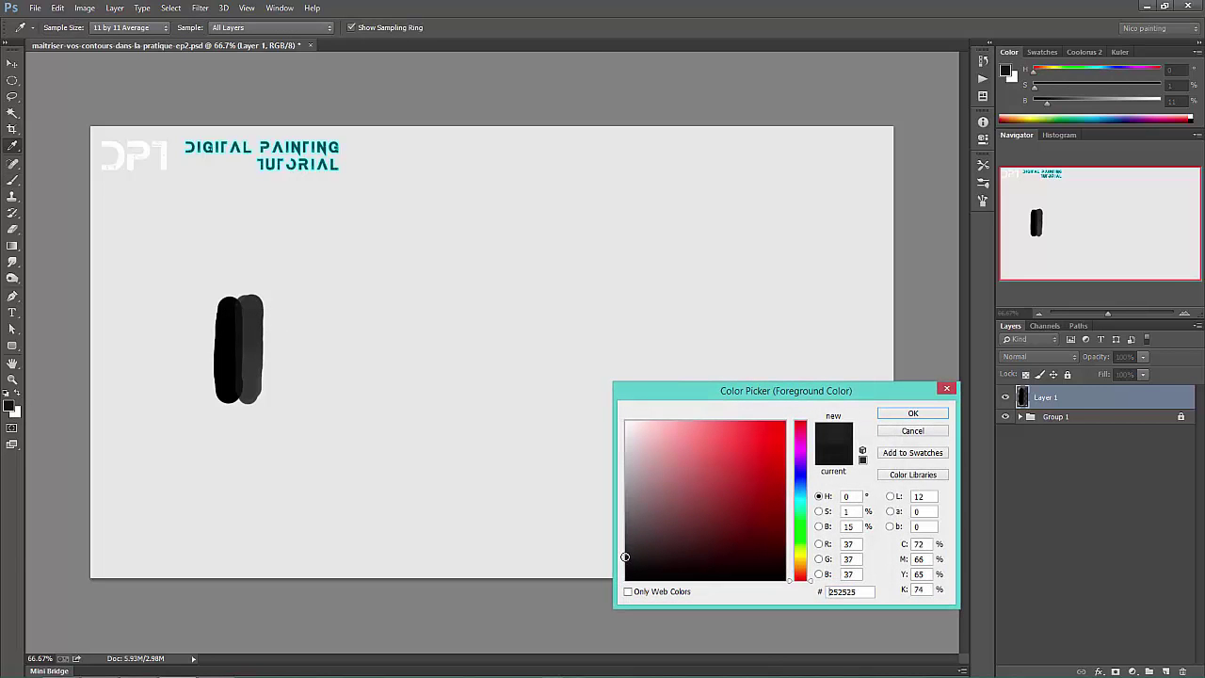
{"action": "left_click", "coordinate": [885, 413]}
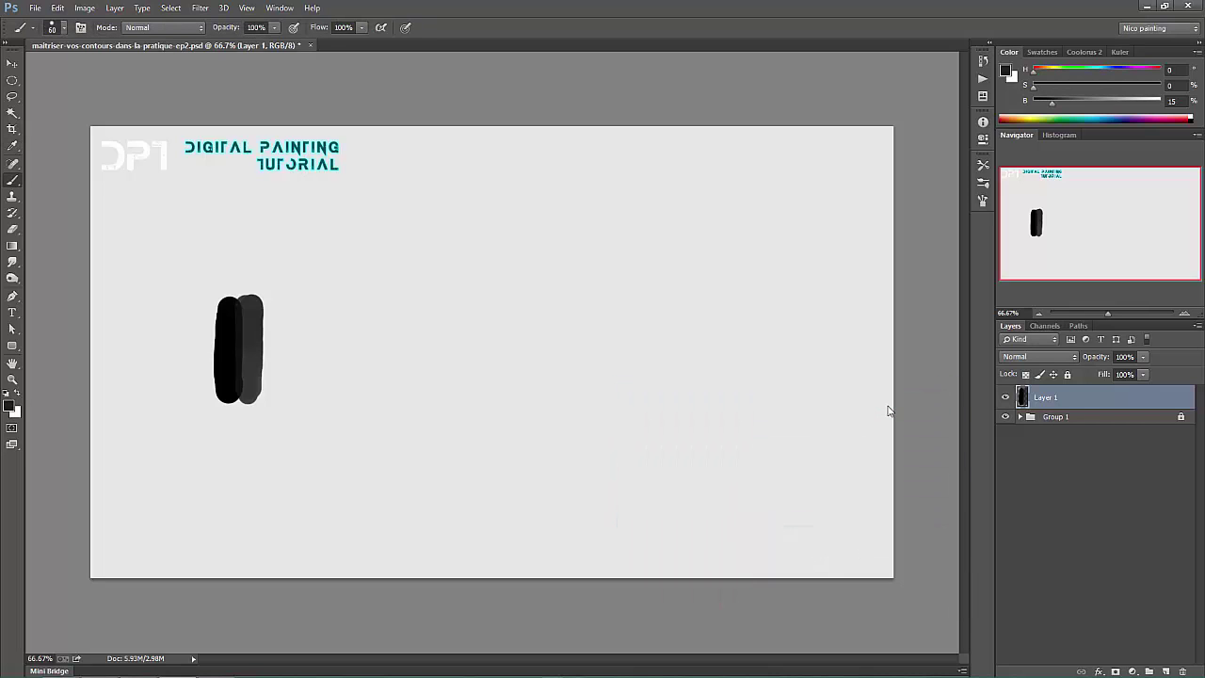
{"action": "mouse_move", "coordinate": [272, 314]}
{"action": "left_mouse_down"}
{"action": "mouse_move", "coordinate": [279, 364]}
{"action": "mouse_move", "coordinate": [272, 339]}
{"action": "mouse_move", "coordinate": [275, 371]}
{"action": "mouse_move", "coordinate": [273, 309]}
{"action": "mouse_move", "coordinate": [263, 386]}
{"action": "left_mouse_up"}
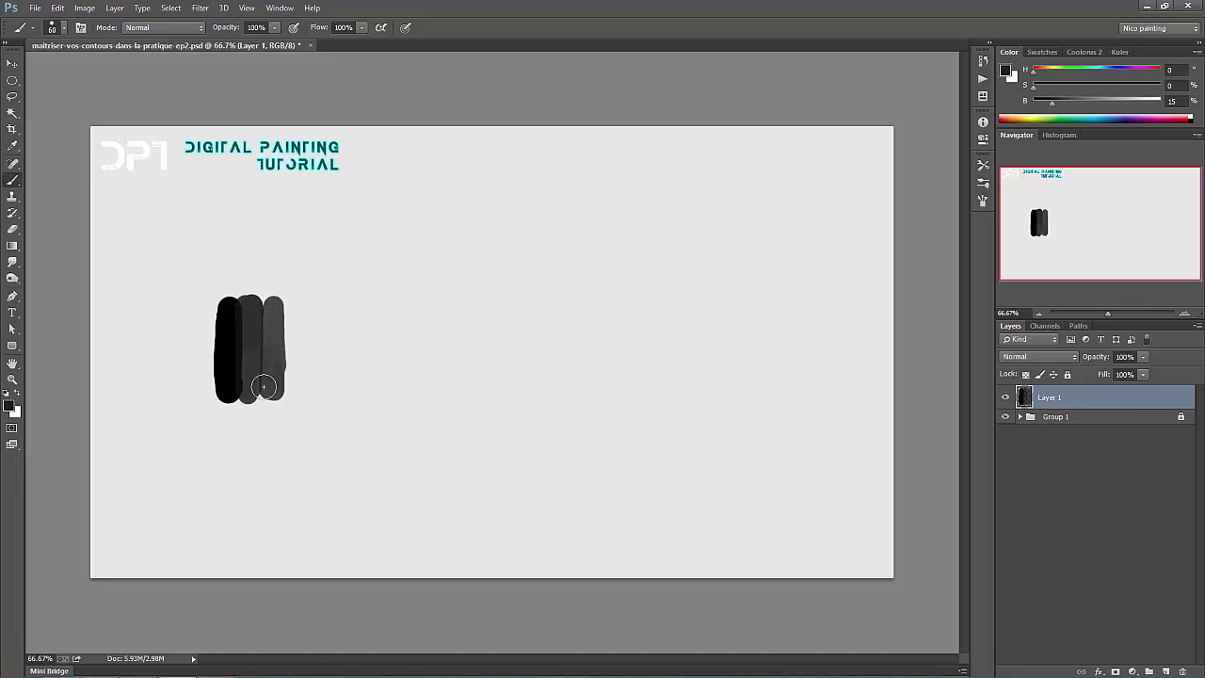
- Set the foreground color to #414141 and paint a fourth vertical stroke to the right of the others
{"action": "left_click", "coordinate": [13, 404]}
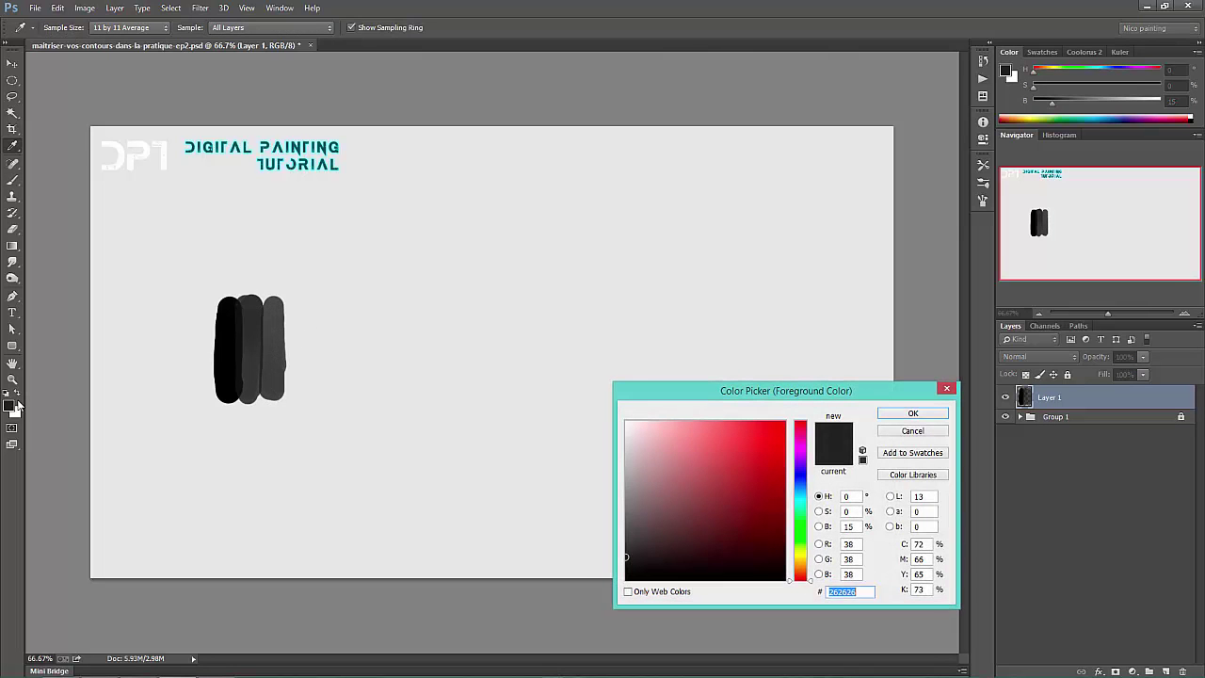
{"action": "left_click", "coordinate": [627, 539]}
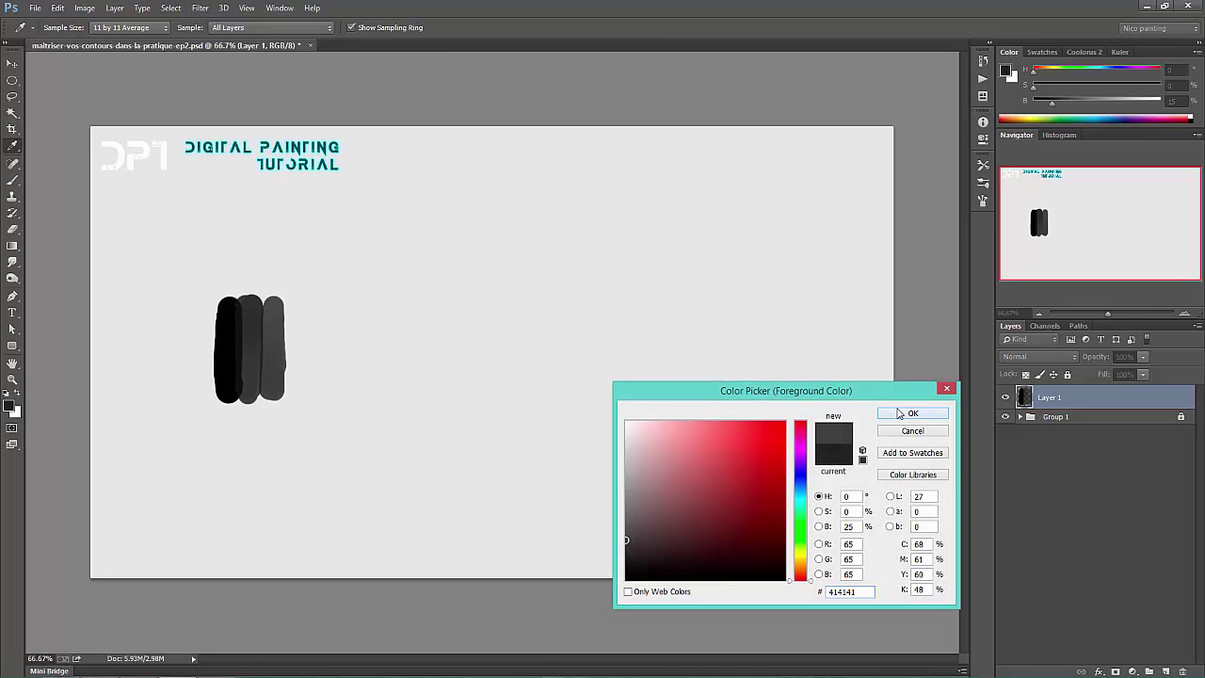
{"action": "left_click", "coordinate": [899, 413]}
{"action": "mouse_move", "coordinate": [295, 309]}
{"action": "left_mouse_down"}
{"action": "mouse_move", "coordinate": [296, 398]}
{"action": "mouse_move", "coordinate": [294, 312]}
{"action": "left_mouse_up"}
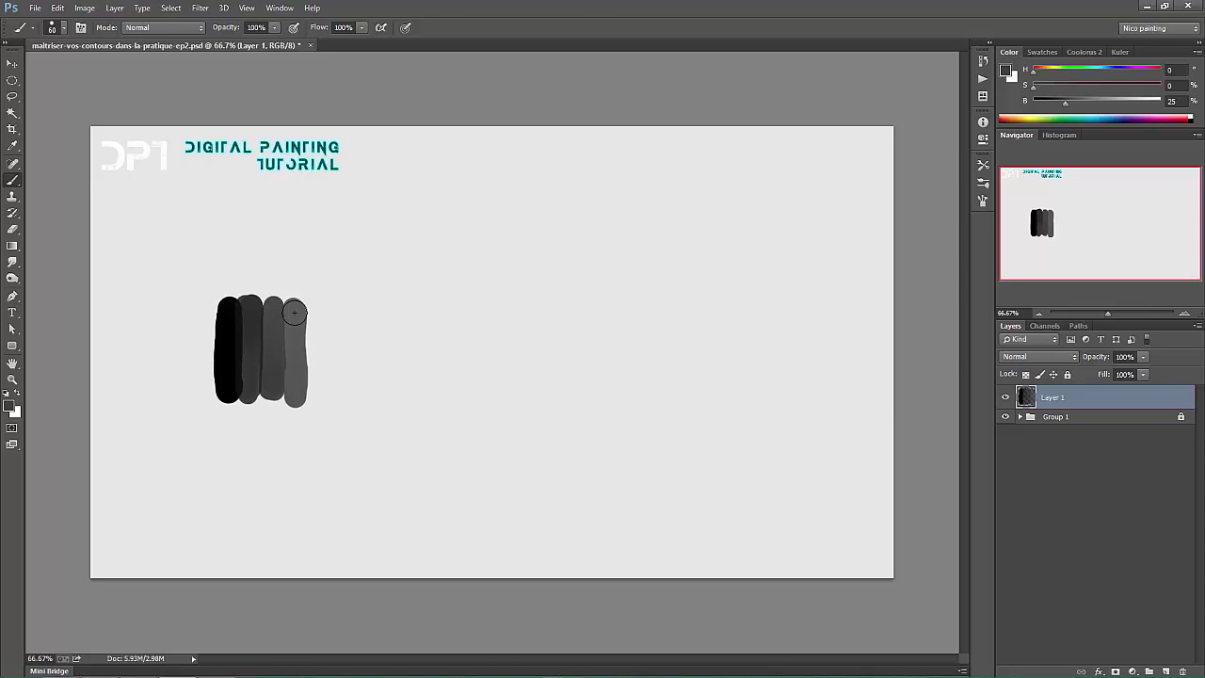
- Scale the four-stroke gradation on Layer 1 down to a tiny swatch at its lower-left corner
{"action": "key", "text": "ctrl+t"}
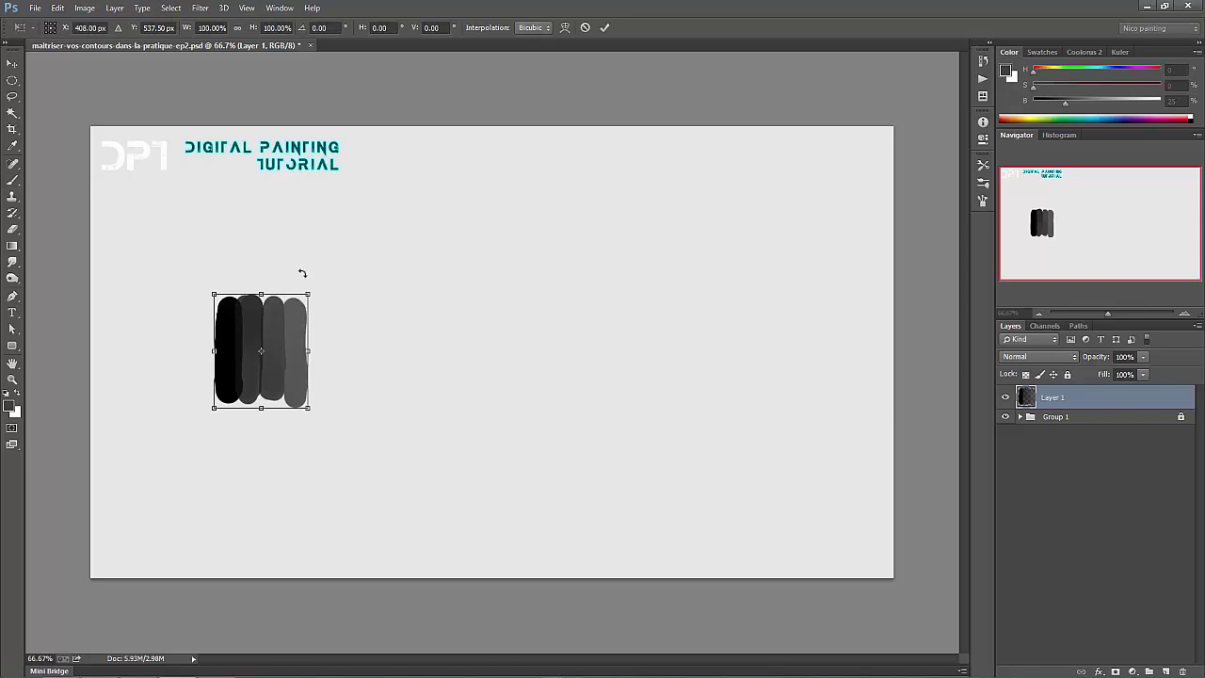
{"action": "left_click_drag", "start_coordinate": [307, 296], "coordinate": [233, 382]}
{"action": "key", "text": "Return"}
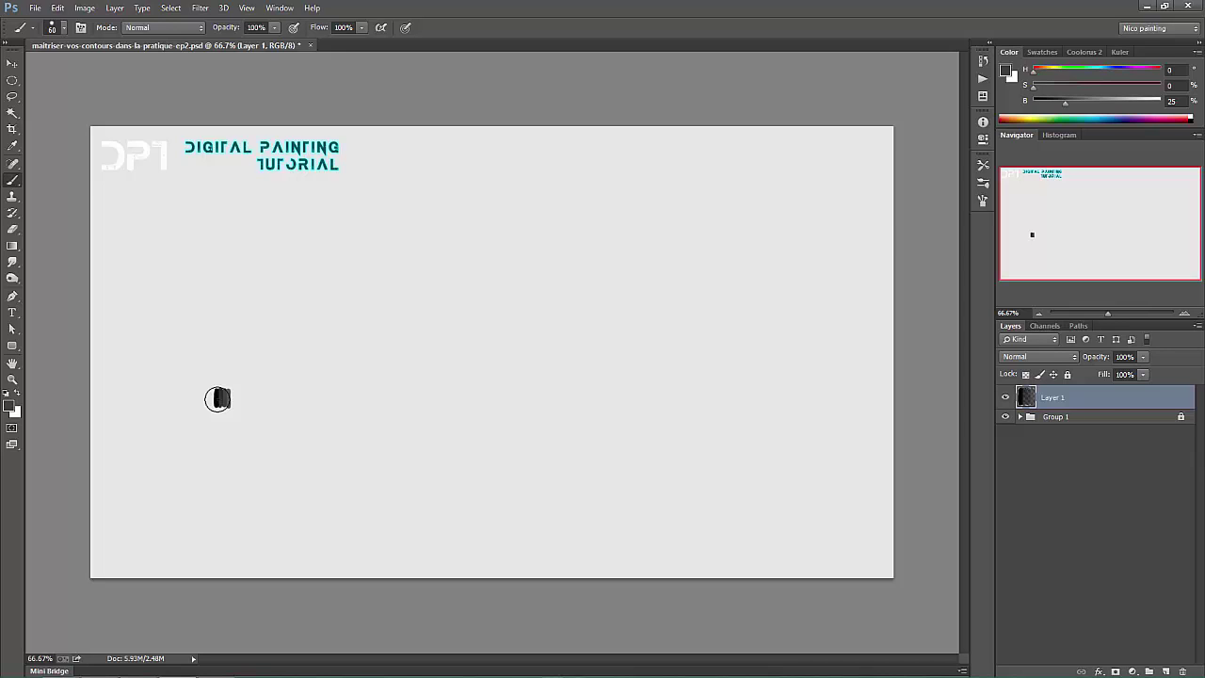
{"action": "left_click_drag", "start_coordinate": [217, 399], "coordinate": [212, 398]}
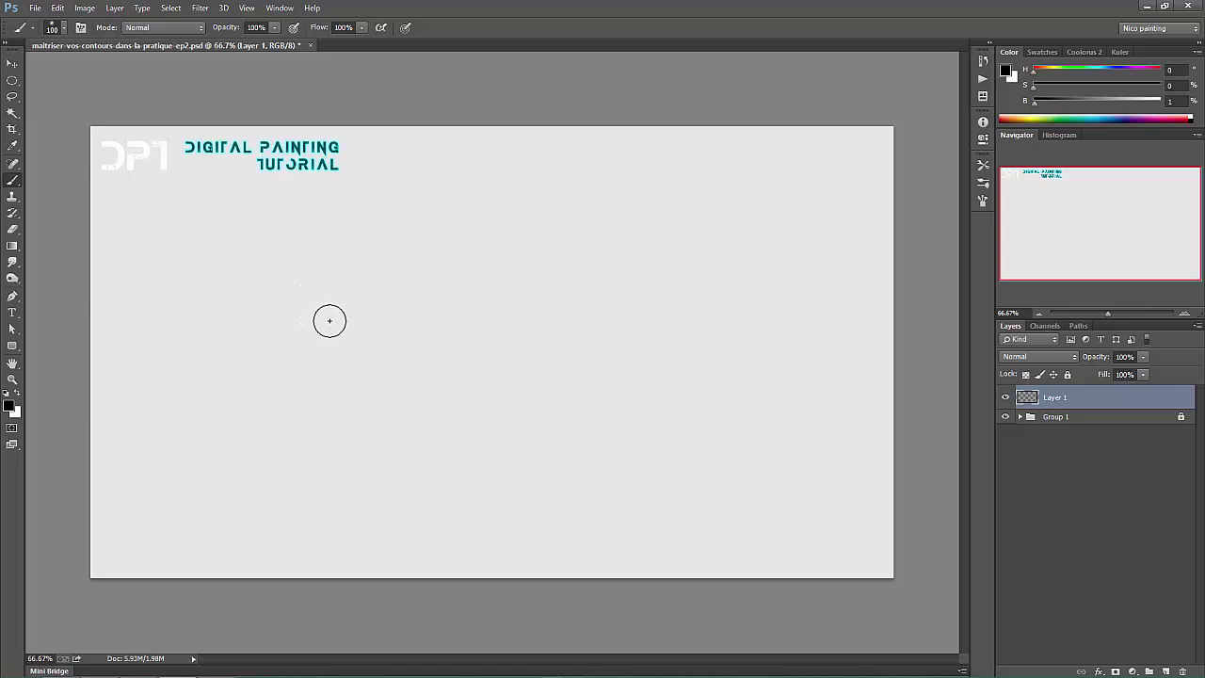
- Paint a filled vertical oval in pure black on the left half of the canvas with a 125 px Soft Round brush
{"action": "right_click", "coordinate": [326, 317]}
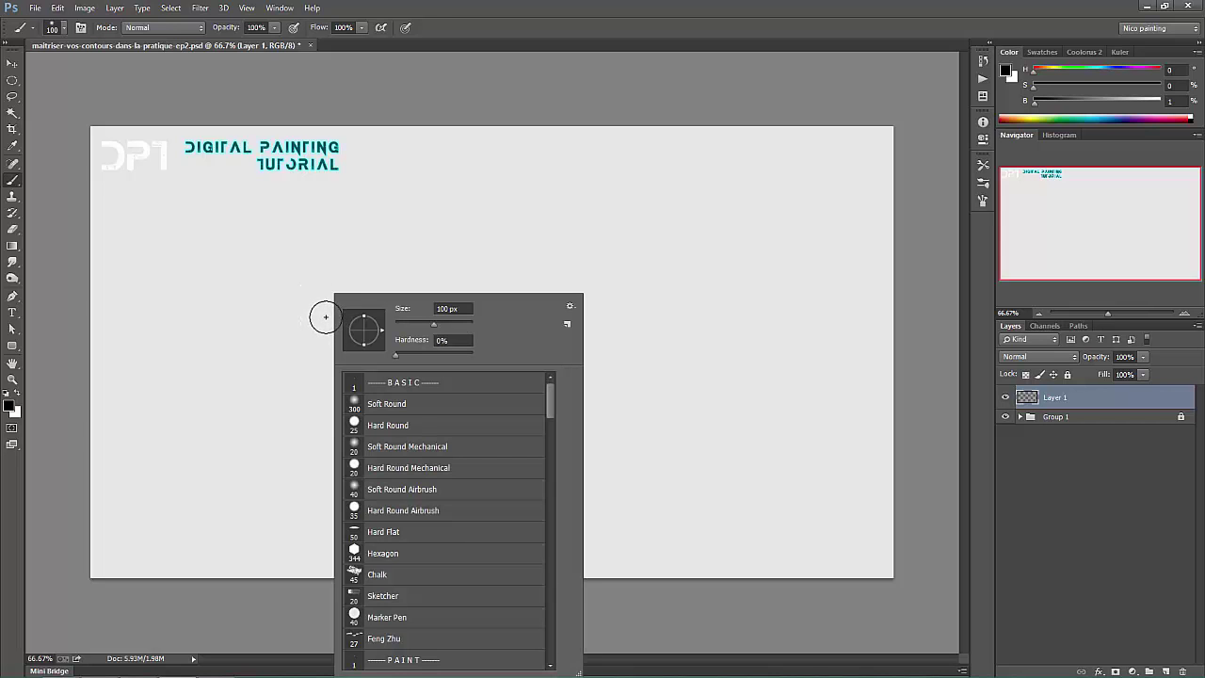
{"action": "double_click", "coordinate": [398, 404]}
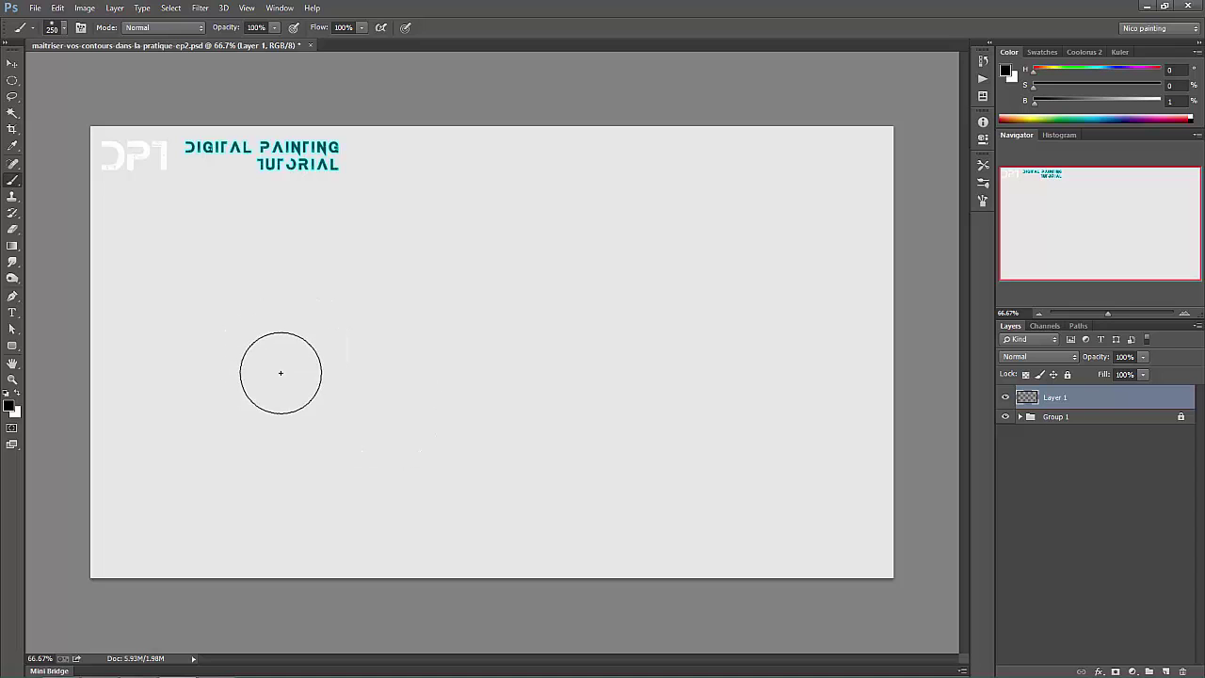
{"action": "left_click", "coordinate": [13, 405]}
{"action": "left_click", "coordinate": [650, 538]}
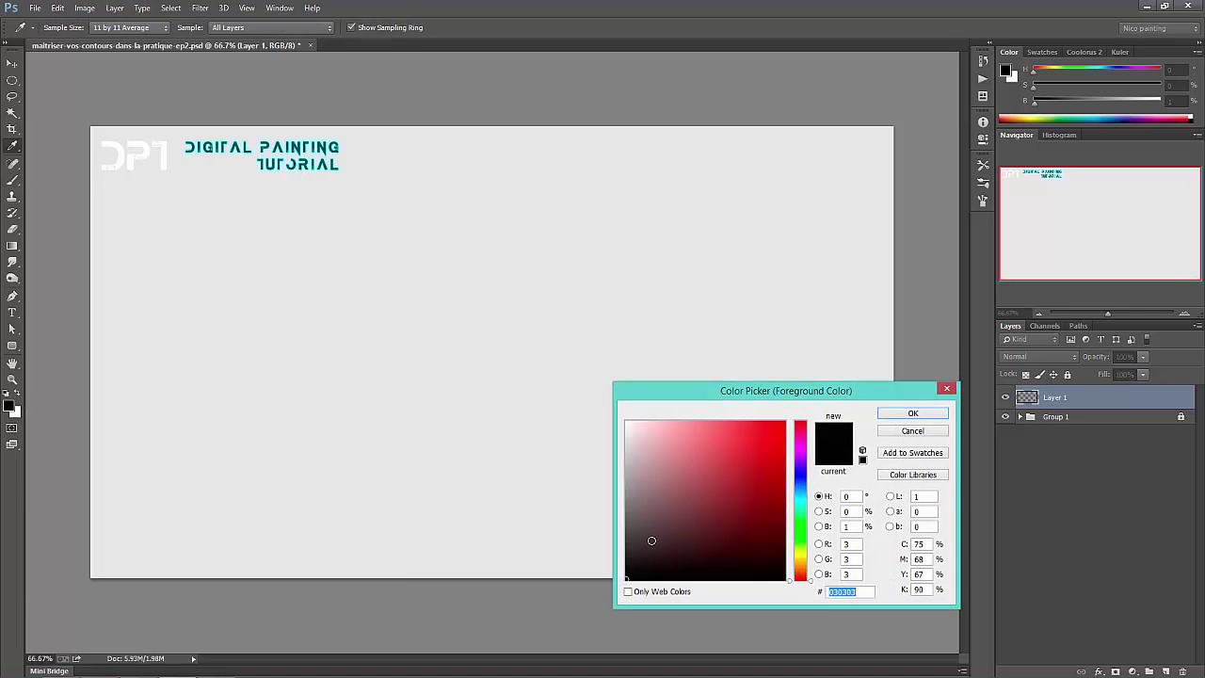
{"action": "left_click", "coordinate": [899, 412]}
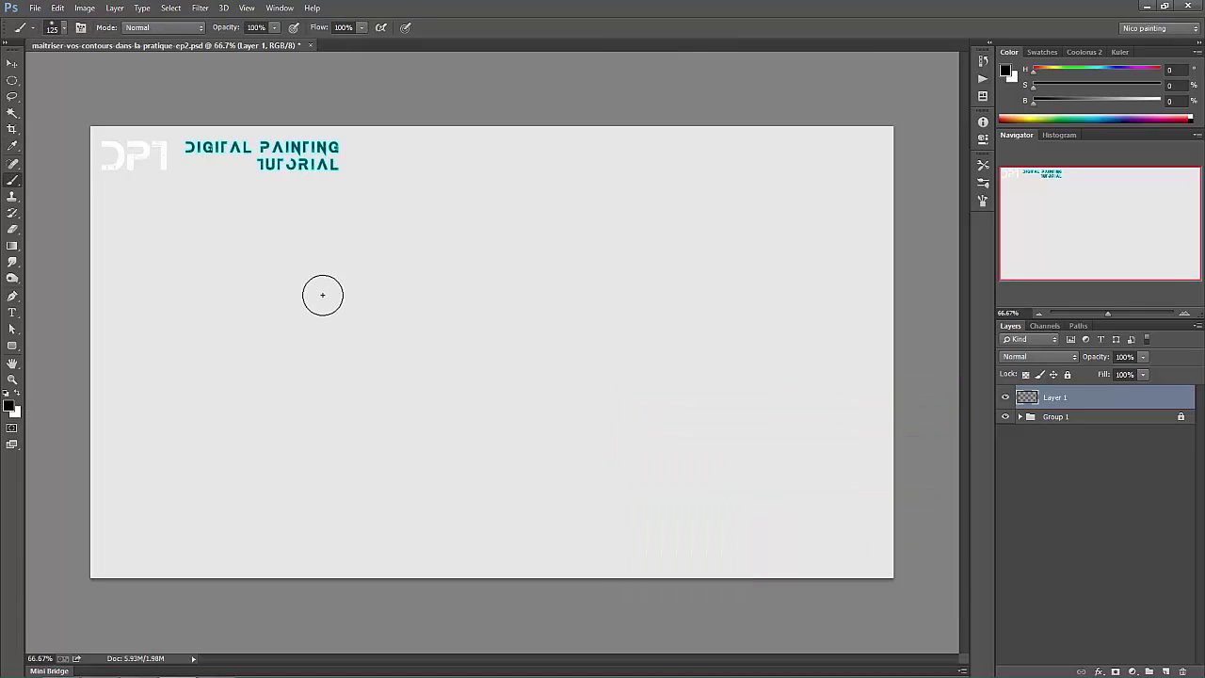
{"action": "mouse_move", "coordinate": [304, 288]}
{"action": "left_mouse_down"}
{"action": "mouse_move", "coordinate": [304, 376]}
{"action": "mouse_move", "coordinate": [323, 279]}
{"action": "mouse_move", "coordinate": [311, 364]}
{"action": "mouse_move", "coordinate": [310, 292]}
{"action": "mouse_move", "coordinate": [340, 343]}
{"action": "mouse_move", "coordinate": [285, 325]}
{"action": "mouse_move", "coordinate": [355, 339]}
{"action": "mouse_move", "coordinate": [286, 349]}
{"action": "mouse_move", "coordinate": [347, 282]}
{"action": "mouse_move", "coordinate": [285, 406]}
{"action": "mouse_move", "coordinate": [322, 277]}
{"action": "mouse_move", "coordinate": [342, 394]}
{"action": "mouse_move", "coordinate": [268, 337]}
{"action": "mouse_move", "coordinate": [284, 423]}
{"action": "left_mouse_up"}
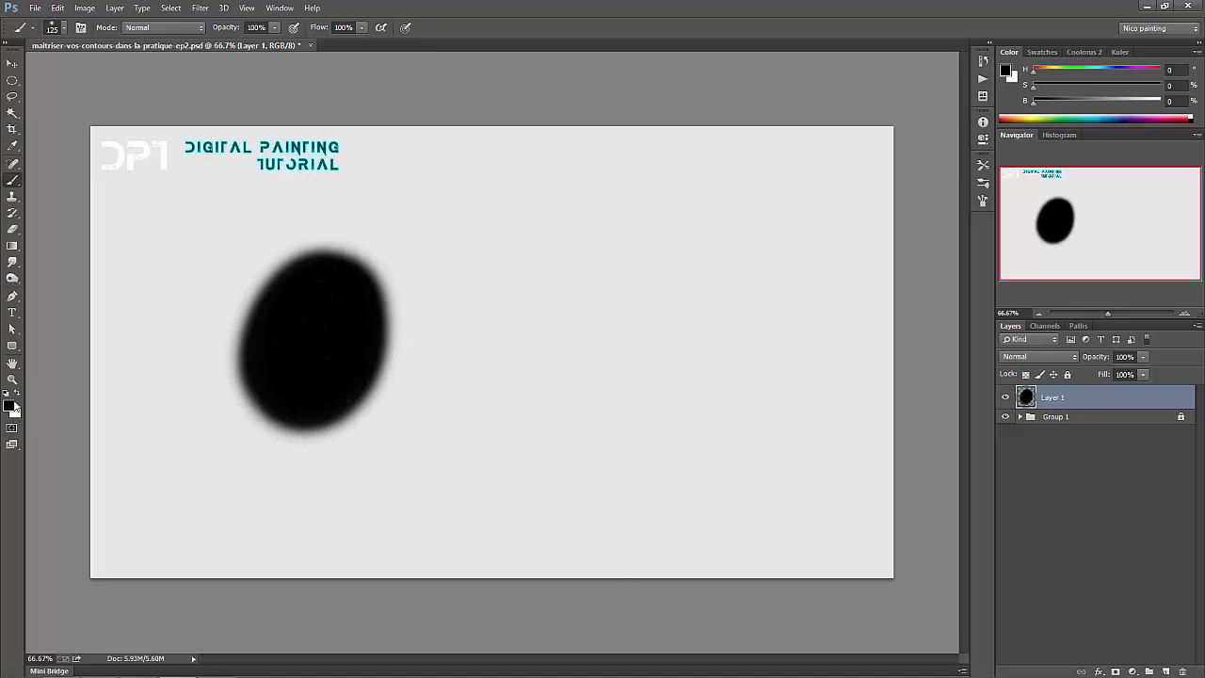
- Set the foreground color to #797979 and paint a grey oval overlapping the right side of the black one
{"action": "left_click", "coordinate": [9, 405]}
{"action": "left_click", "coordinate": [627, 508]}
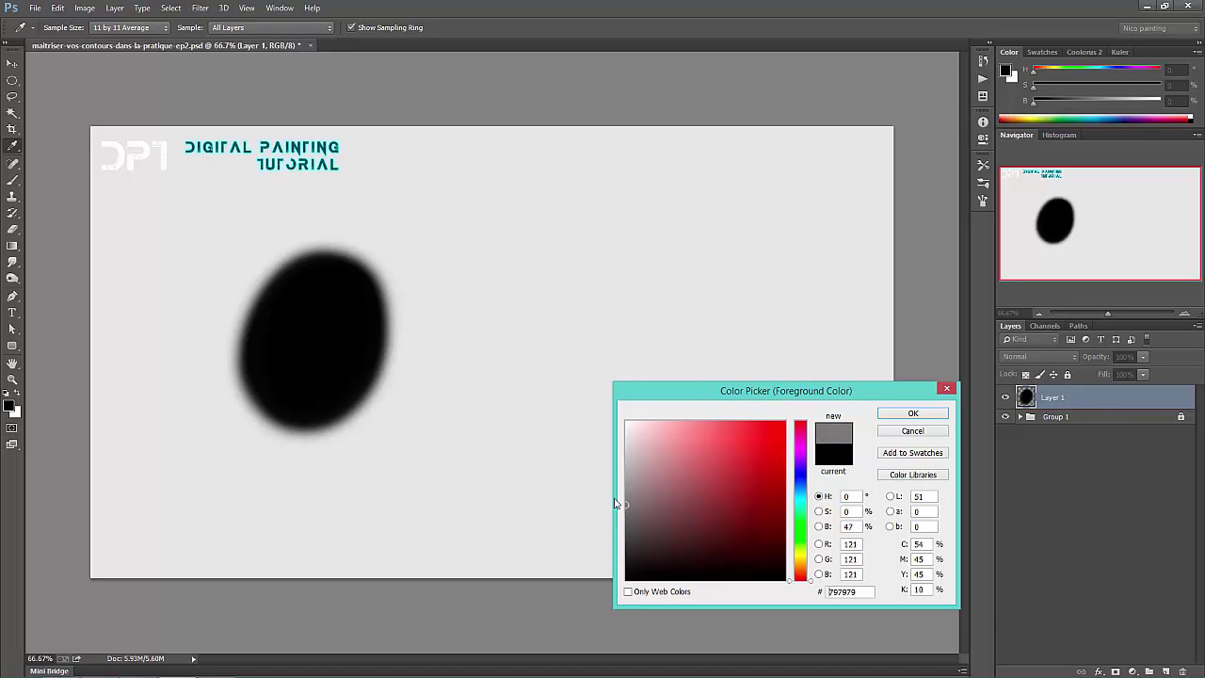
{"action": "left_click", "coordinate": [907, 411]}
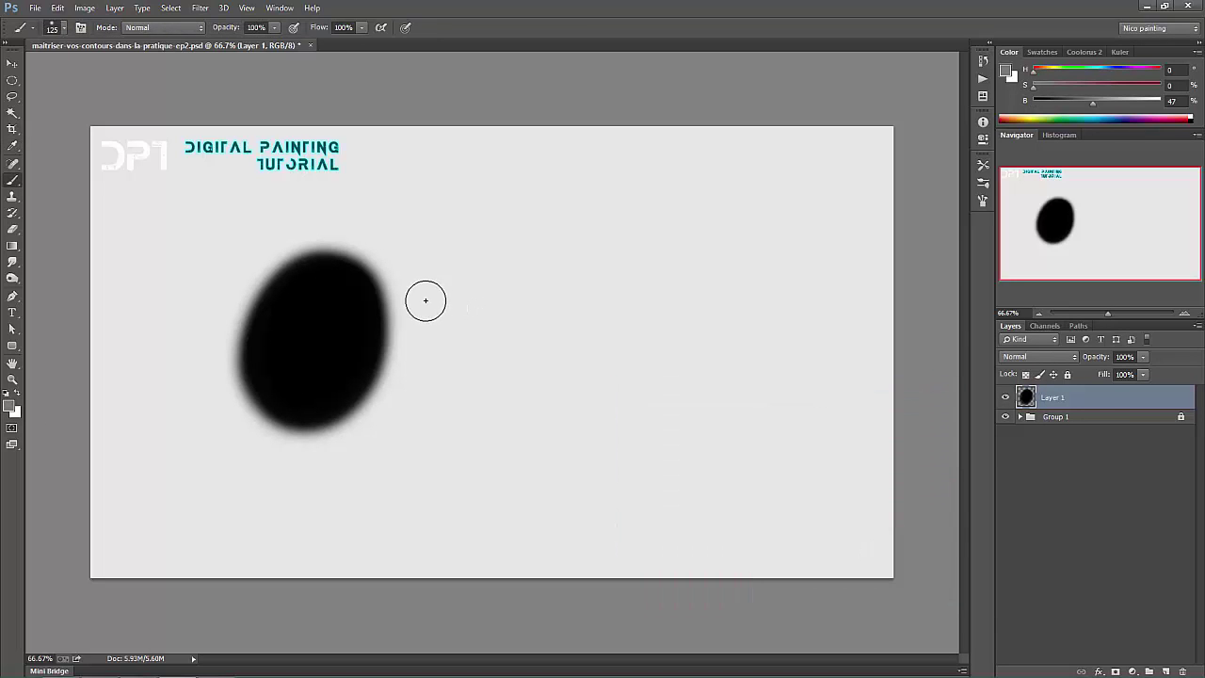
{"action": "mouse_move", "coordinate": [404, 274]}
{"action": "left_mouse_down"}
{"action": "mouse_move", "coordinate": [415, 392]}
{"action": "mouse_move", "coordinate": [435, 318]}
{"action": "mouse_move", "coordinate": [380, 305]}
{"action": "mouse_move", "coordinate": [422, 414]}
{"action": "mouse_move", "coordinate": [418, 288]}
{"action": "mouse_move", "coordinate": [405, 415]}
{"action": "mouse_move", "coordinate": [425, 296]}
{"action": "mouse_move", "coordinate": [444, 370]}
{"action": "mouse_move", "coordinate": [386, 347]}
{"action": "mouse_move", "coordinate": [425, 296]}
{"action": "mouse_move", "coordinate": [446, 393]}
{"action": "mouse_move", "coordinate": [383, 302]}
{"action": "mouse_move", "coordinate": [452, 369]}
{"action": "mouse_move", "coordinate": [387, 300]}
{"action": "mouse_move", "coordinate": [427, 409]}
{"action": "mouse_move", "coordinate": [410, 387]}
{"action": "mouse_move", "coordinate": [405, 266]}
{"action": "mouse_move", "coordinate": [436, 380]}
{"action": "mouse_move", "coordinate": [383, 338]}
{"action": "mouse_move", "coordinate": [449, 430]}
{"action": "left_mouse_up"}
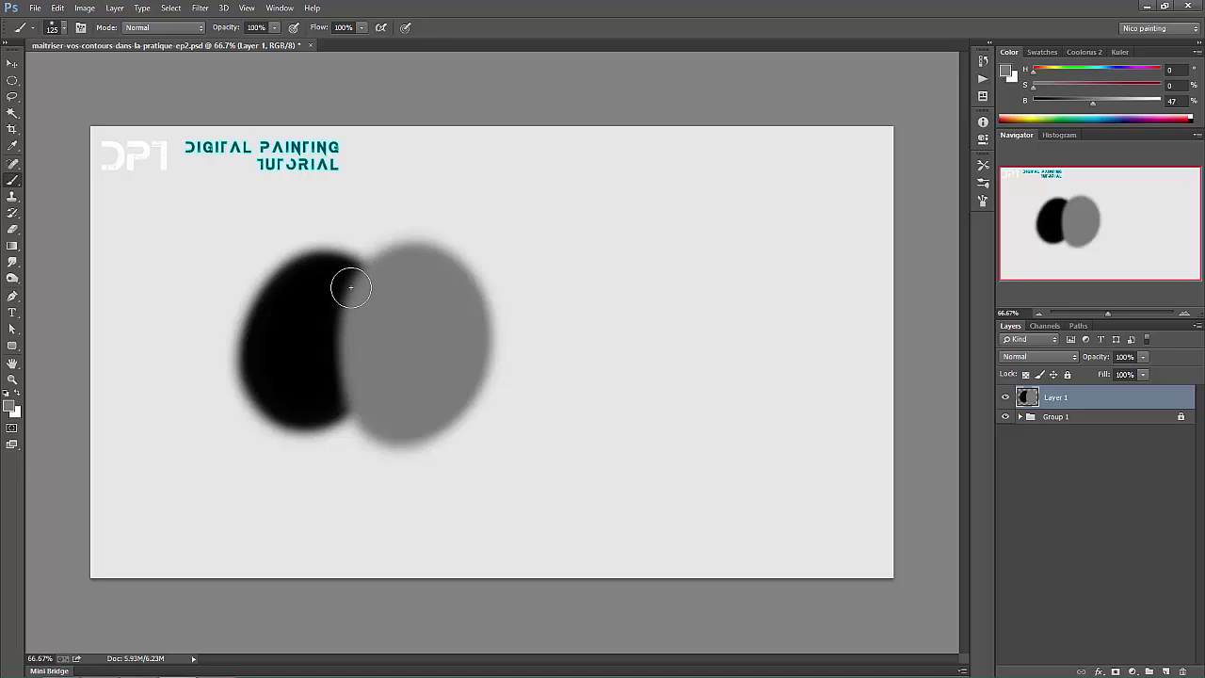
- Enlarge the brush to 175 px and paint a soft grey pass down the border between the black and grey ovals
{"action": "key", "text": "bracketright"}
{"action": "key", "text": "bracketright"}
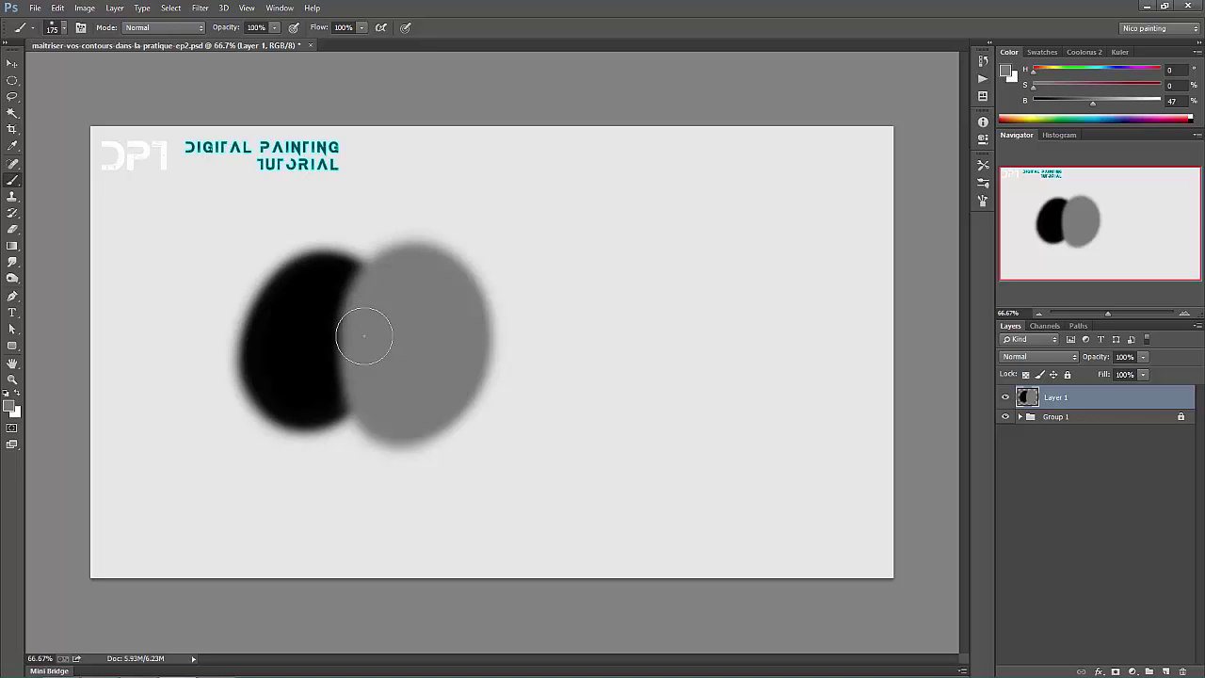
{"action": "mouse_move", "coordinate": [337, 283]}
{"action": "left_mouse_down"}
{"action": "mouse_move", "coordinate": [329, 406]}
{"action": "mouse_move", "coordinate": [342, 272]}
{"action": "mouse_move", "coordinate": [349, 430]}
{"action": "mouse_move", "coordinate": [349, 270]}
{"action": "mouse_move", "coordinate": [350, 417]}
{"action": "mouse_move", "coordinate": [352, 301]}
{"action": "mouse_move", "coordinate": [339, 344]}
{"action": "mouse_move", "coordinate": [355, 291]}
{"action": "mouse_move", "coordinate": [351, 415]}
{"action": "mouse_move", "coordinate": [333, 261]}
{"action": "mouse_move", "coordinate": [328, 377]}
{"action": "mouse_move", "coordinate": [331, 269]}
{"action": "mouse_move", "coordinate": [338, 373]}
{"action": "mouse_move", "coordinate": [357, 255]}
{"action": "mouse_move", "coordinate": [371, 438]}
{"action": "mouse_move", "coordinate": [371, 282]}
{"action": "mouse_move", "coordinate": [359, 395]}
{"action": "mouse_move", "coordinate": [368, 264]}
{"action": "mouse_move", "coordinate": [359, 458]}
{"action": "left_mouse_up"}
- Sample black from the dark oval, enlarge the brush to 250 px and paint softly down over the border into the grey
{"action": "key", "text": "d"}
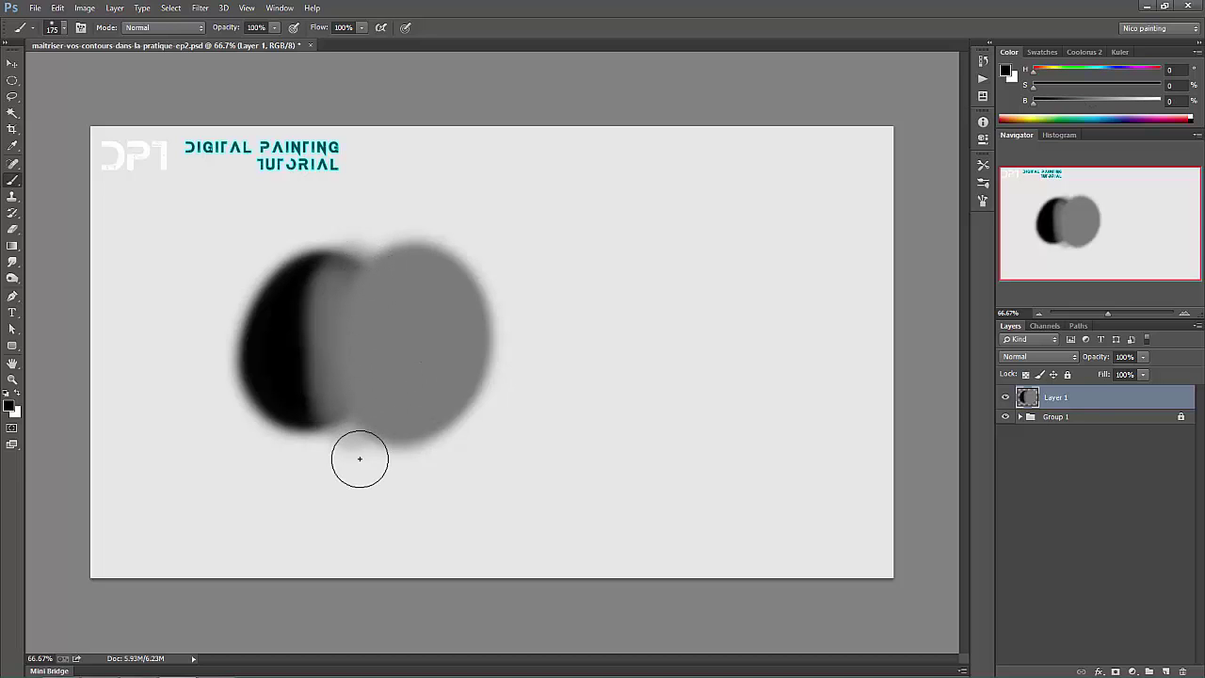
{"action": "mouse_move", "coordinate": [359, 458]}
{"action": "left_mouse_down"}
{"action": "mouse_move", "coordinate": [332, 380]}
{"action": "mouse_move", "coordinate": [277, 361]}
{"action": "mouse_move", "coordinate": [342, 354]}
{"action": "mouse_move", "coordinate": [288, 396]}
{"action": "left_mouse_up"}
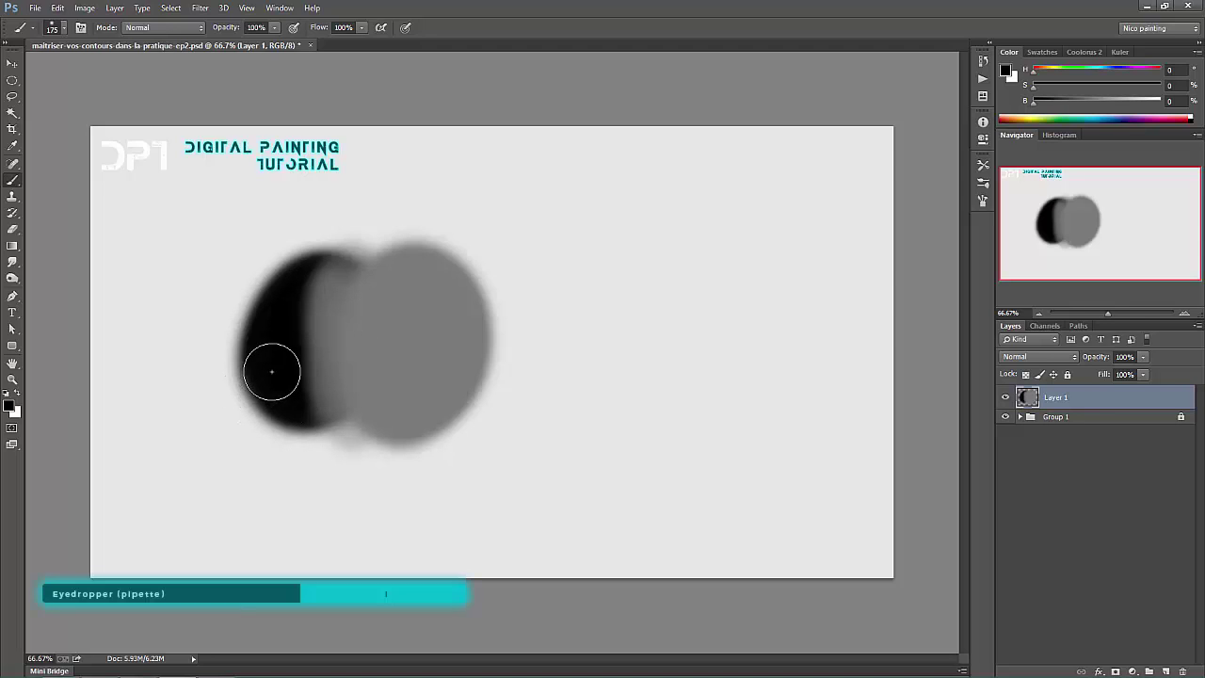
{"action": "left_click", "coordinate": [271, 352], "text": "alt"}
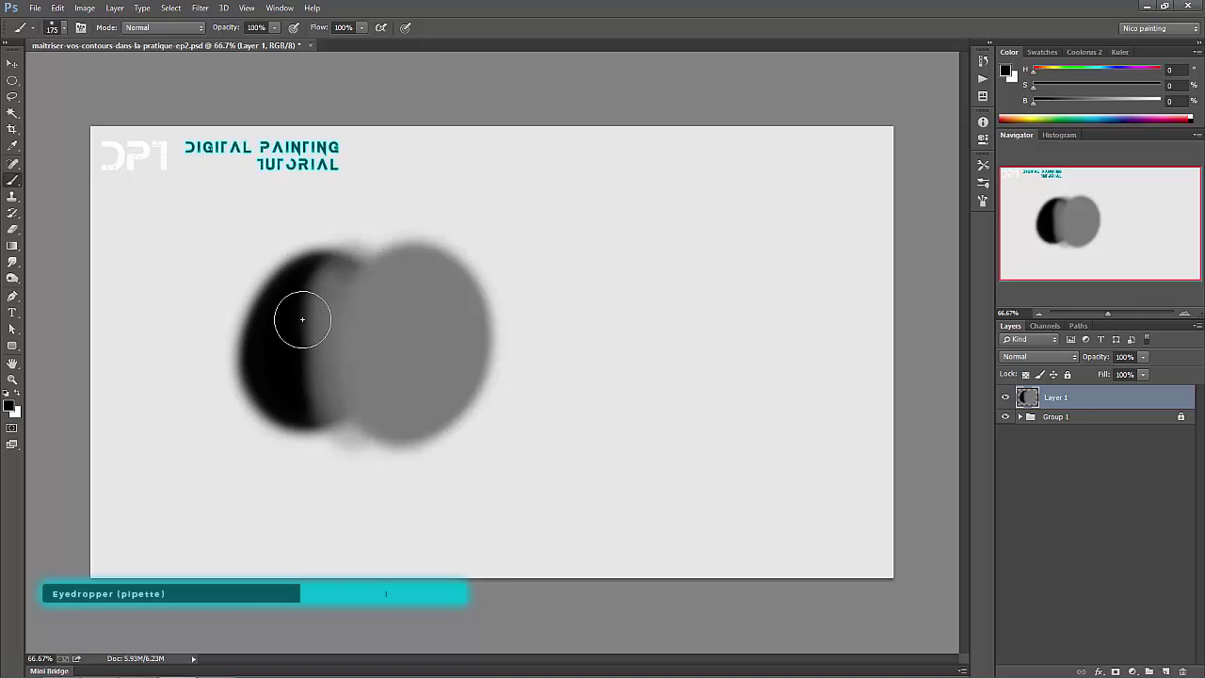
{"action": "key", "text": "bracketright"}
{"action": "key", "text": "bracketright"}
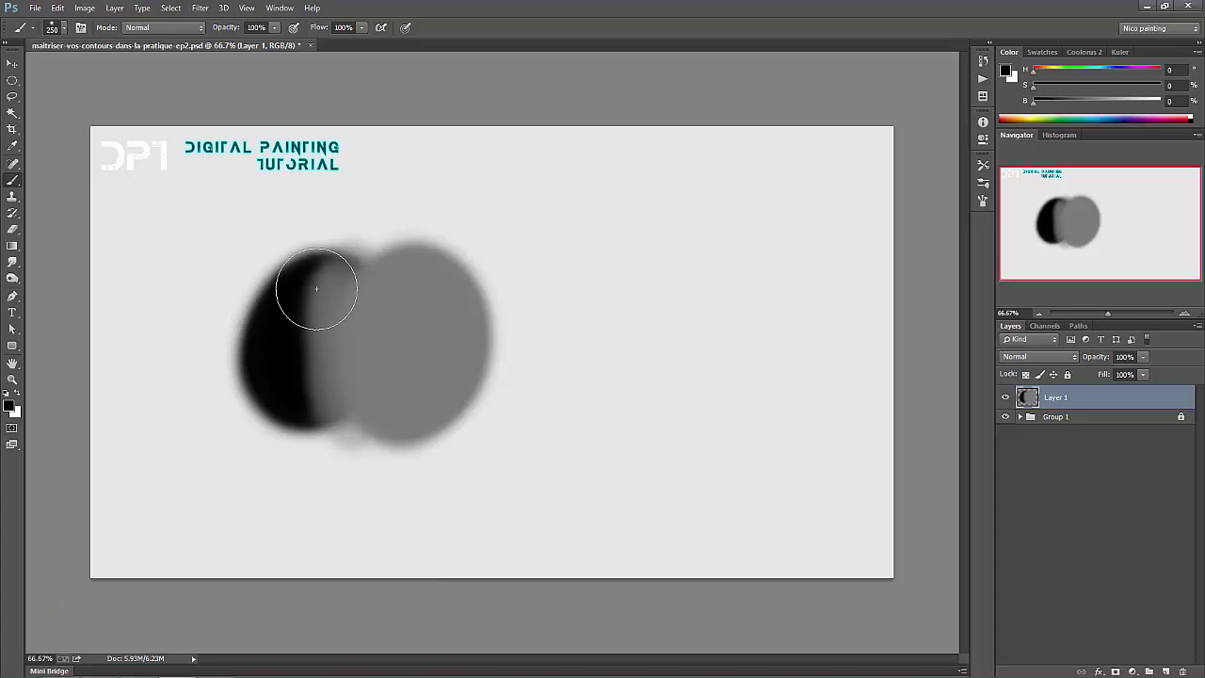
{"action": "mouse_move", "coordinate": [317, 283]}
{"action": "left_mouse_down"}
{"action": "mouse_move", "coordinate": [315, 359]}
{"action": "mouse_move", "coordinate": [313, 276]}
{"action": "mouse_move", "coordinate": [311, 414]}
{"action": "mouse_move", "coordinate": [321, 268]}
{"action": "mouse_move", "coordinate": [307, 388]}
{"action": "mouse_move", "coordinate": [302, 293]}
{"action": "mouse_move", "coordinate": [314, 264]}
{"action": "mouse_move", "coordinate": [306, 391]}
{"action": "mouse_move", "coordinate": [348, 271]}
{"action": "mouse_move", "coordinate": [342, 408]}
{"action": "mouse_move", "coordinate": [363, 335]}
{"action": "mouse_move", "coordinate": [359, 273]}
{"action": "mouse_move", "coordinate": [356, 400]}
{"action": "mouse_move", "coordinate": [370, 276]}
{"action": "mouse_move", "coordinate": [365, 390]}
{"action": "mouse_move", "coordinate": [376, 274]}
{"action": "mouse_move", "coordinate": [374, 386]}
{"action": "mouse_move", "coordinate": [373, 274]}
{"action": "mouse_move", "coordinate": [368, 347]}
{"action": "mouse_move", "coordinate": [330, 361]}
{"action": "mouse_move", "coordinate": [316, 283]}
{"action": "mouse_move", "coordinate": [315, 425]}
{"action": "mouse_move", "coordinate": [328, 341]}
{"action": "mouse_move", "coordinate": [317, 269]}
{"action": "mouse_move", "coordinate": [323, 433]}
{"action": "mouse_move", "coordinate": [353, 283]}
{"action": "mouse_move", "coordinate": [325, 280]}
{"action": "mouse_move", "coordinate": [327, 383]}
{"action": "mouse_move", "coordinate": [354, 399]}
{"action": "left_mouse_up"}
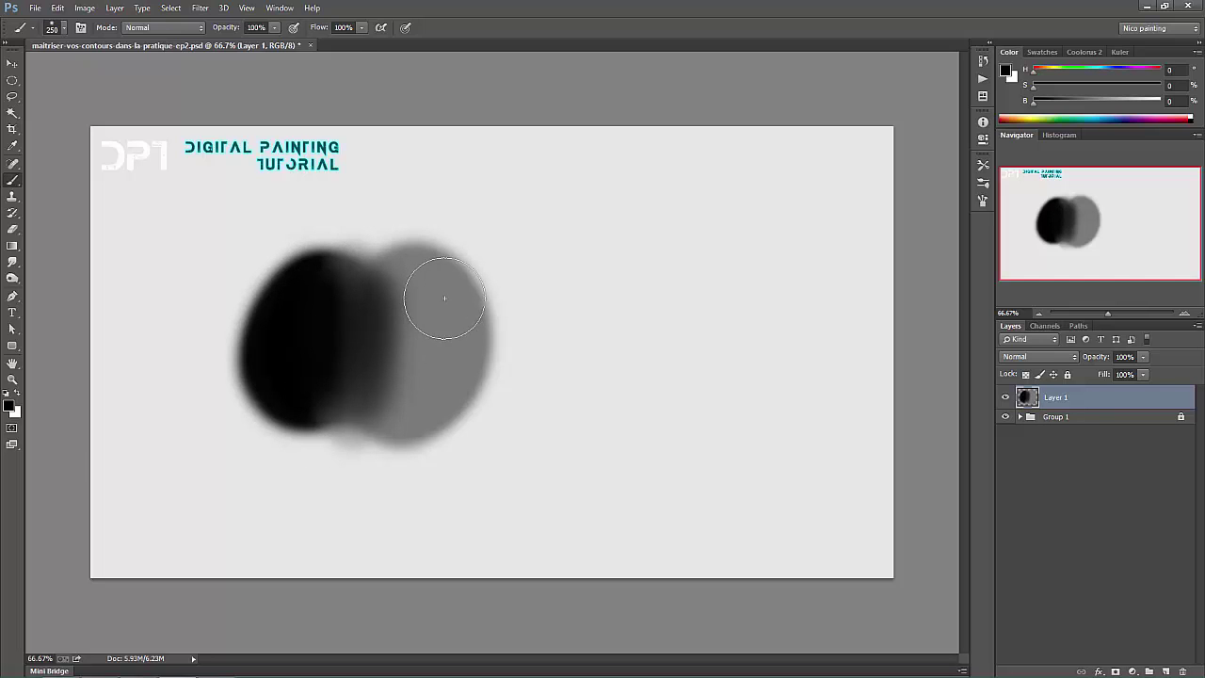
- Blend the border by painting over its right edge with sampled mid grey and over its black side with a sampled dark grey
{"action": "left_click", "coordinate": [440, 326], "text": "alt"}
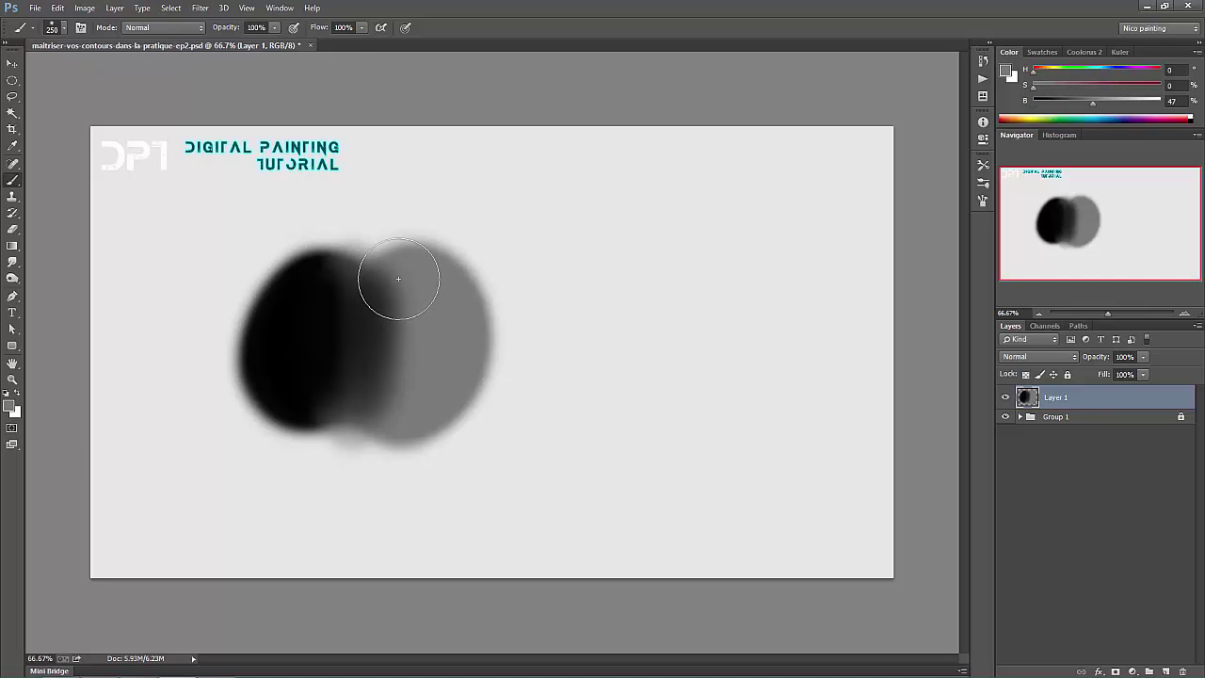
{"action": "mouse_move", "coordinate": [396, 389]}
{"action": "left_mouse_down"}
{"action": "mouse_move", "coordinate": [413, 306]}
{"action": "mouse_move", "coordinate": [410, 373]}
{"action": "mouse_move", "coordinate": [349, 298]}
{"action": "mouse_move", "coordinate": [360, 290]}
{"action": "mouse_move", "coordinate": [381, 311]}
{"action": "left_mouse_up"}
{"action": "left_click", "coordinate": [368, 325], "text": "alt"}
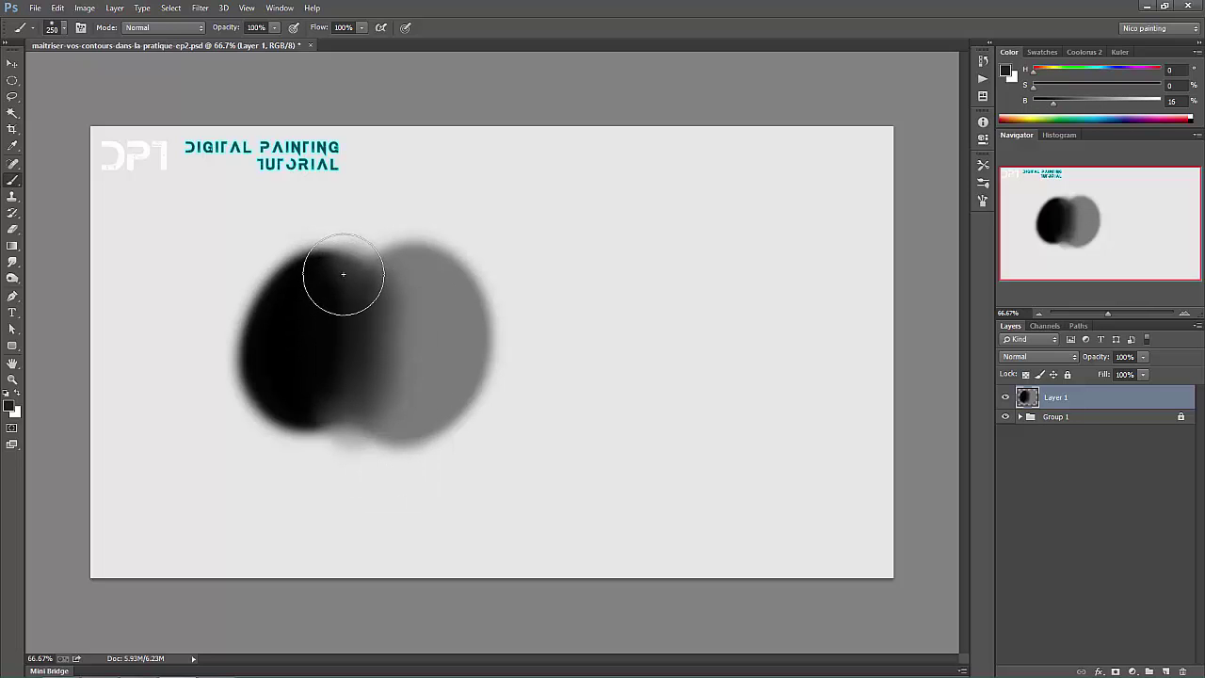
{"action": "mouse_move", "coordinate": [341, 266]}
{"action": "left_mouse_down"}
{"action": "mouse_move", "coordinate": [342, 404]}
{"action": "mouse_move", "coordinate": [333, 277]}
{"action": "mouse_move", "coordinate": [333, 371]}
{"action": "mouse_move", "coordinate": [368, 430]}
{"action": "mouse_move", "coordinate": [359, 392]}
{"action": "left_mouse_up"}
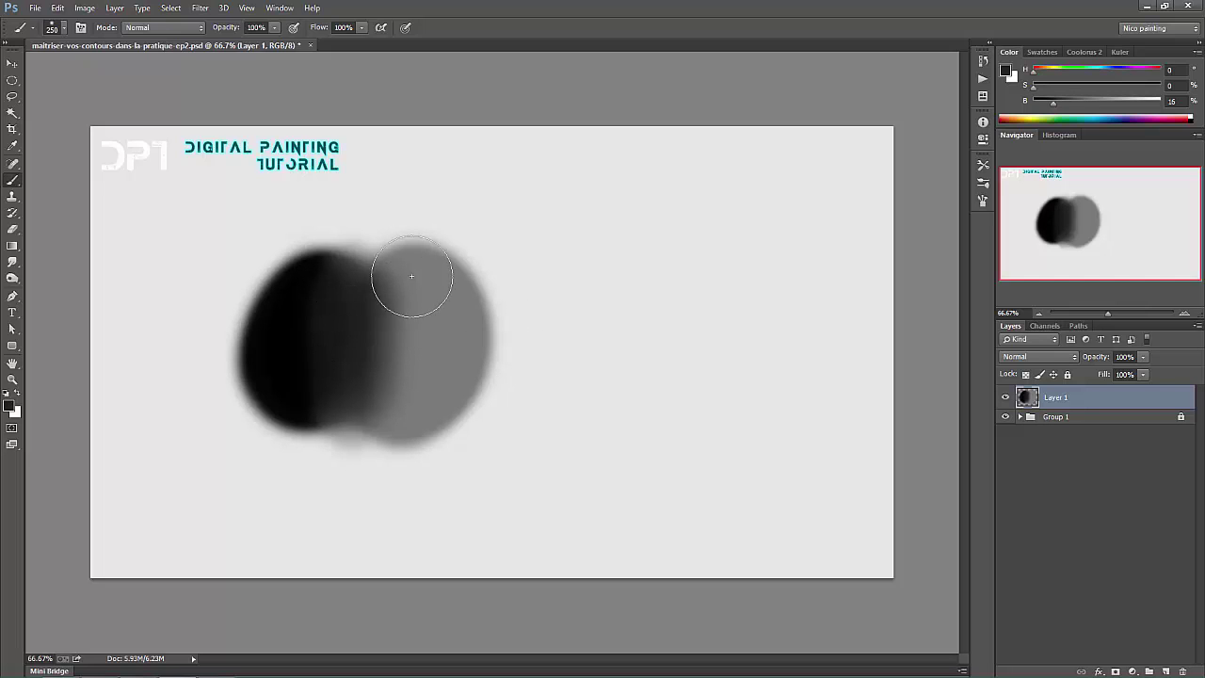
- Resample the dark grey to extend the transition to the right, and sample the oval's mid grey to soften the new edge
{"action": "key", "text": "alt"}
{"action": "left_click", "coordinate": [358, 331], "text": "alt"}
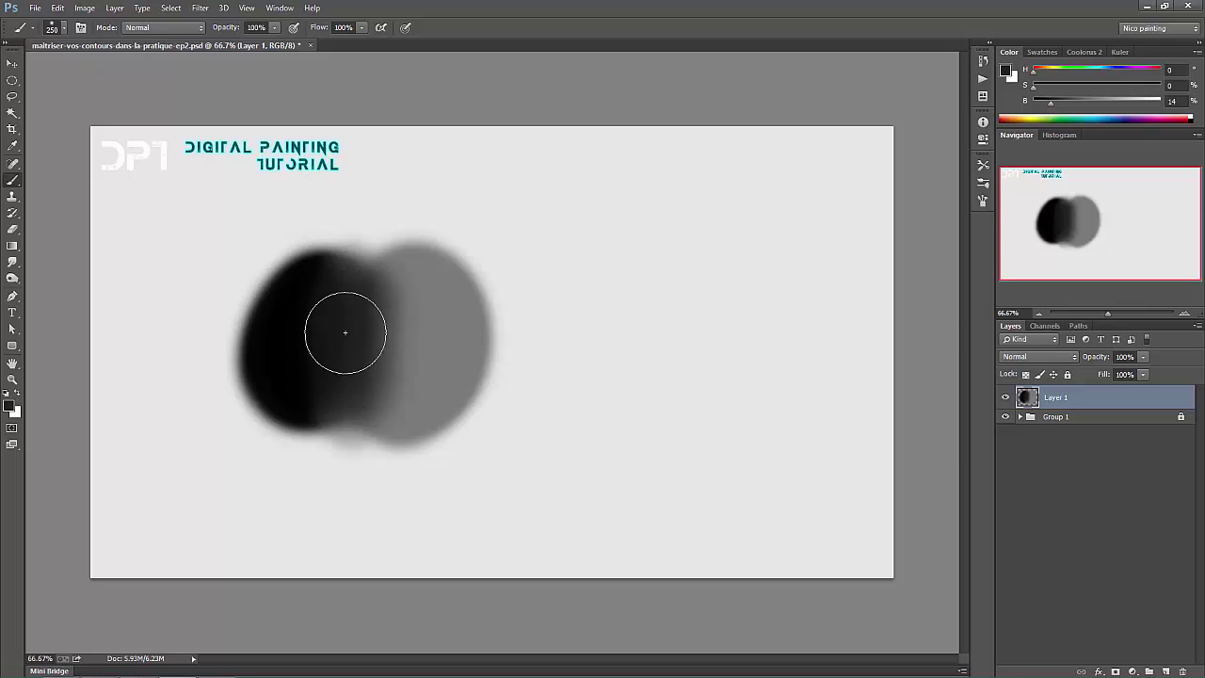
{"action": "mouse_move", "coordinate": [392, 301]}
{"action": "left_mouse_down"}
{"action": "mouse_move", "coordinate": [387, 341]}
{"action": "mouse_move", "coordinate": [389, 277]}
{"action": "mouse_move", "coordinate": [390, 391]}
{"action": "mouse_move", "coordinate": [390, 269]}
{"action": "left_mouse_up"}
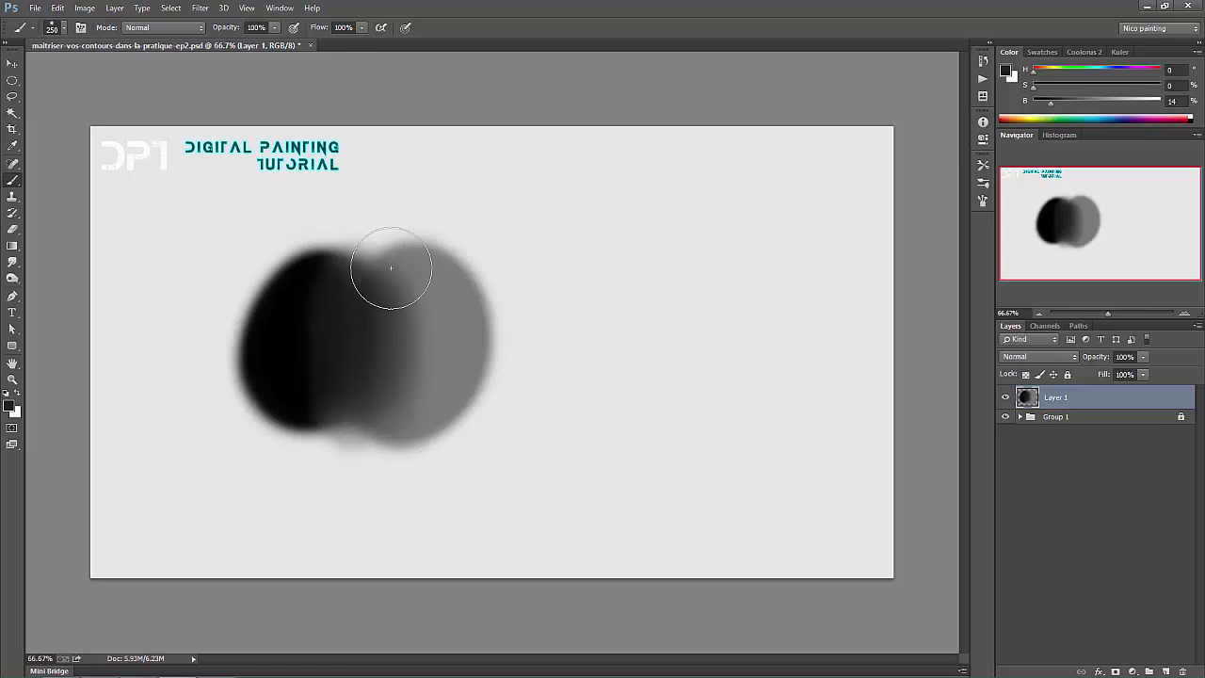
{"action": "key", "text": "alt"}
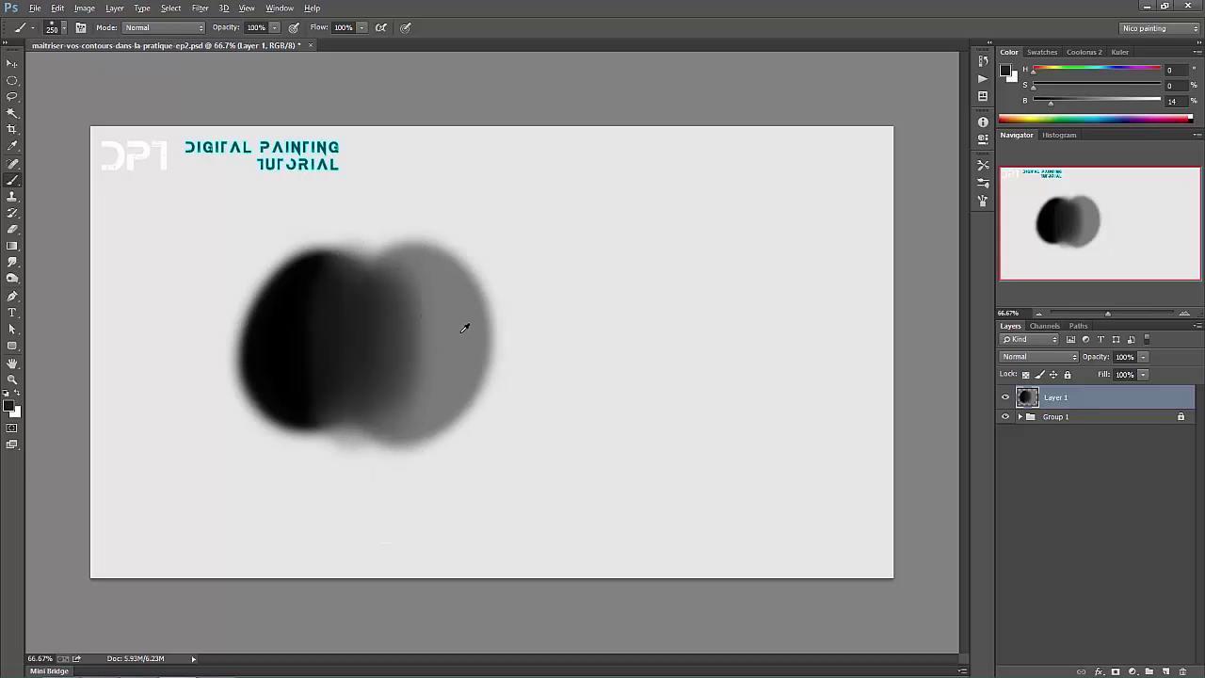
{"action": "left_click", "coordinate": [463, 326], "text": "alt"}
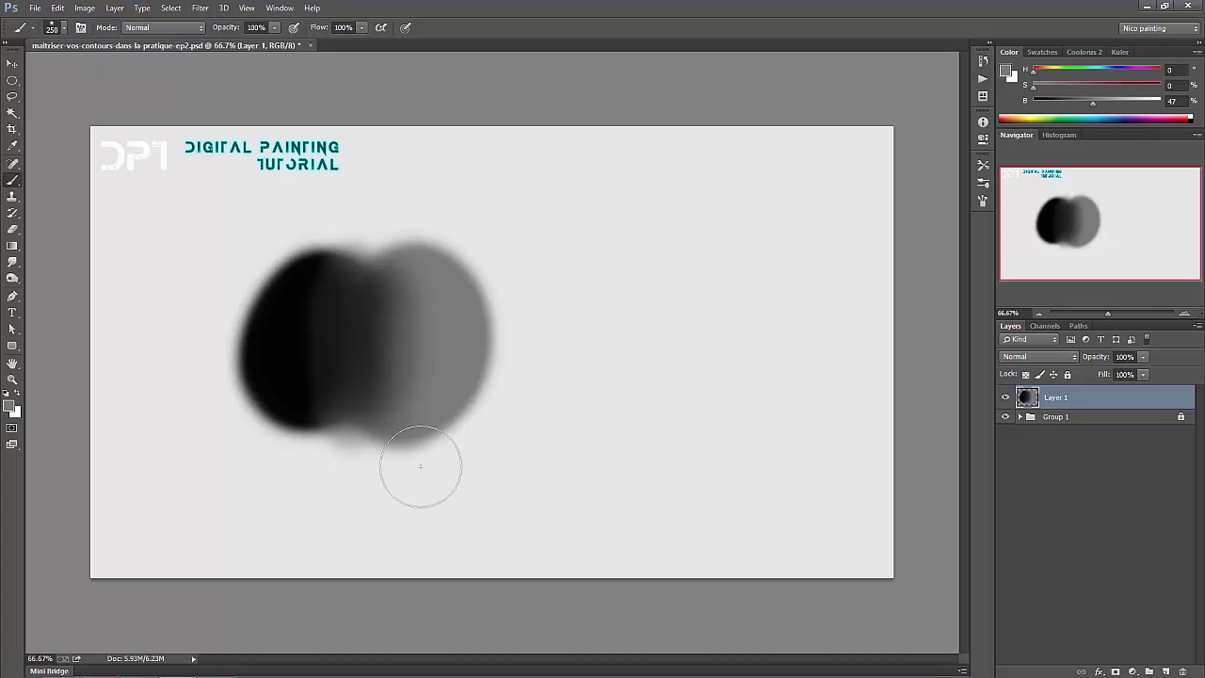